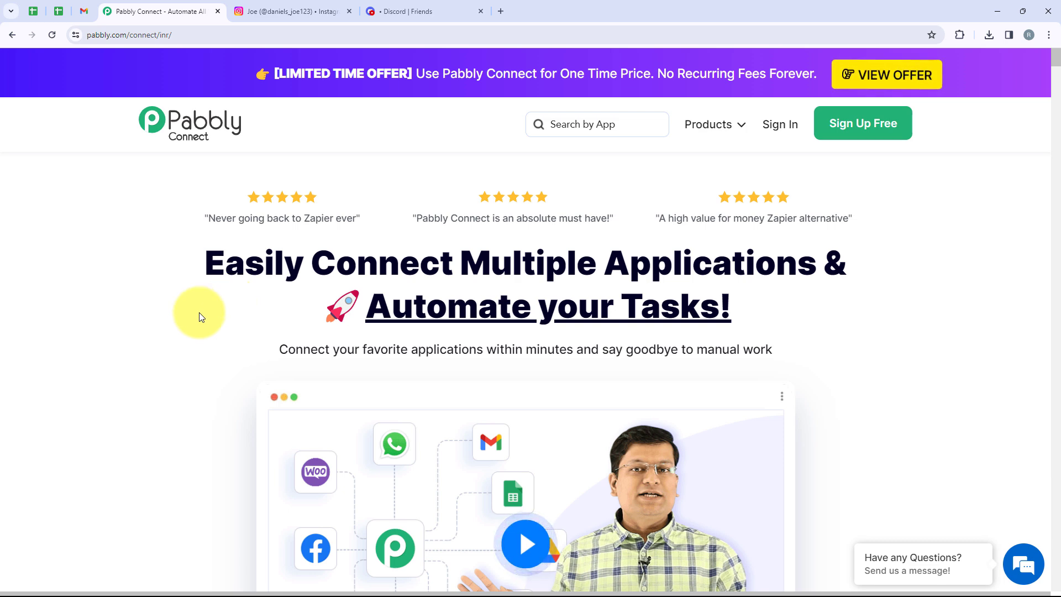
- Glance over the Instagram and Discord tabs, then sign in to the Pabbly account
left_click(287, 11)
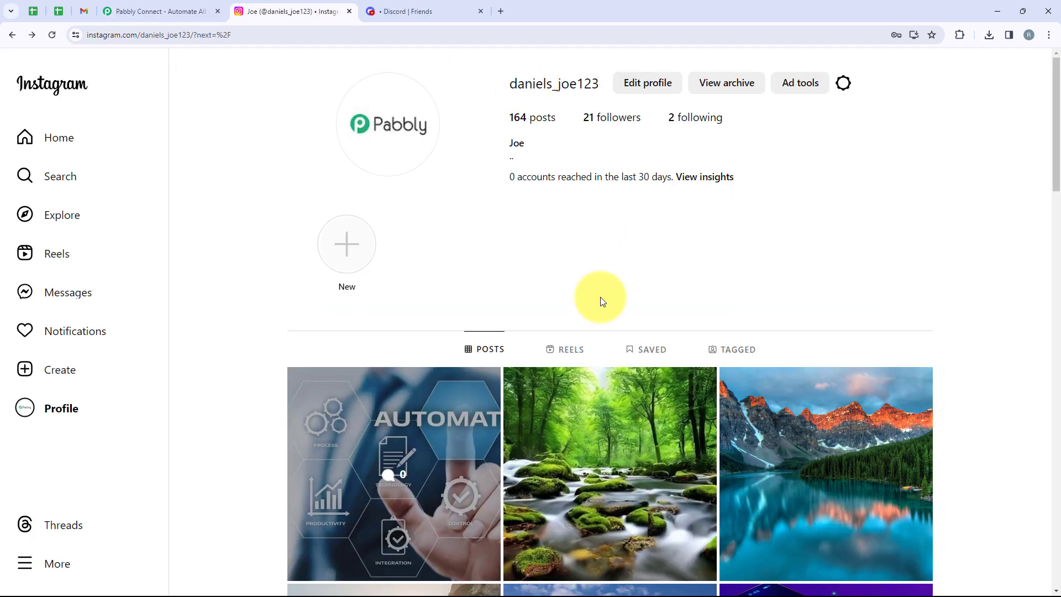
left_click(386, 11)
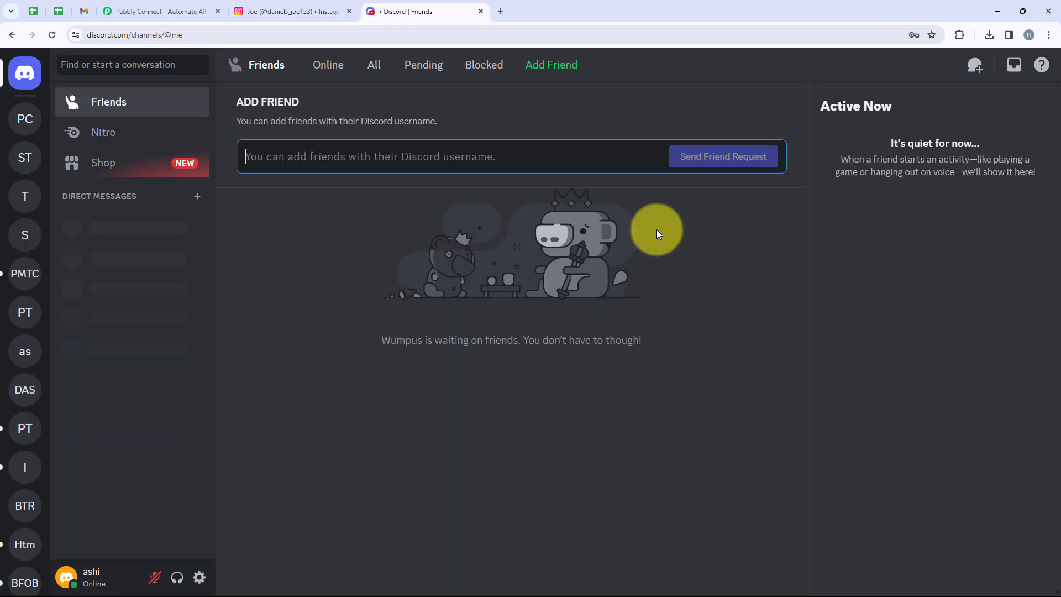
left_click(148, 7)
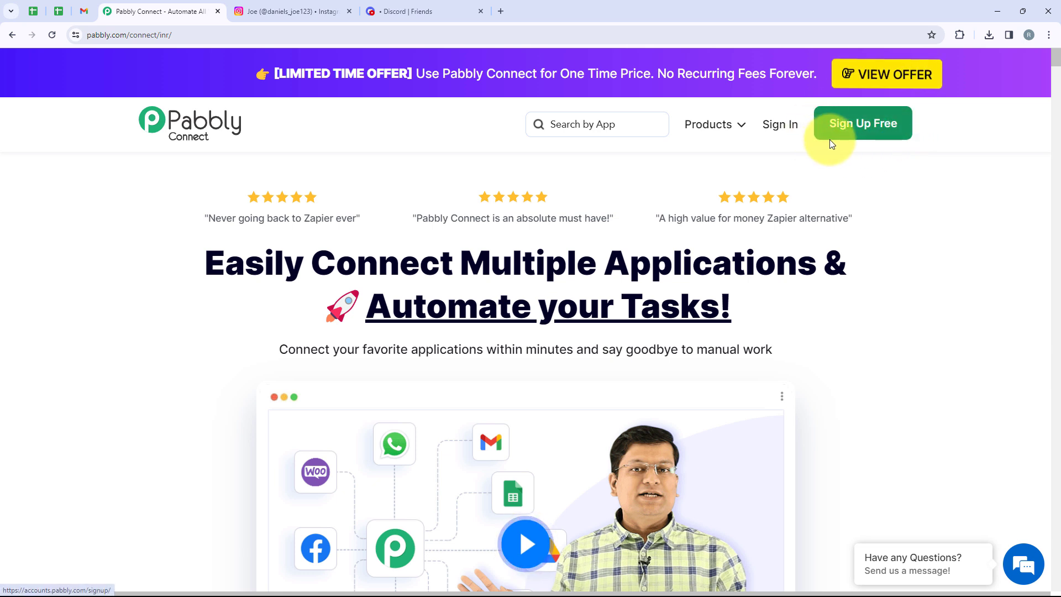
left_click(779, 134)
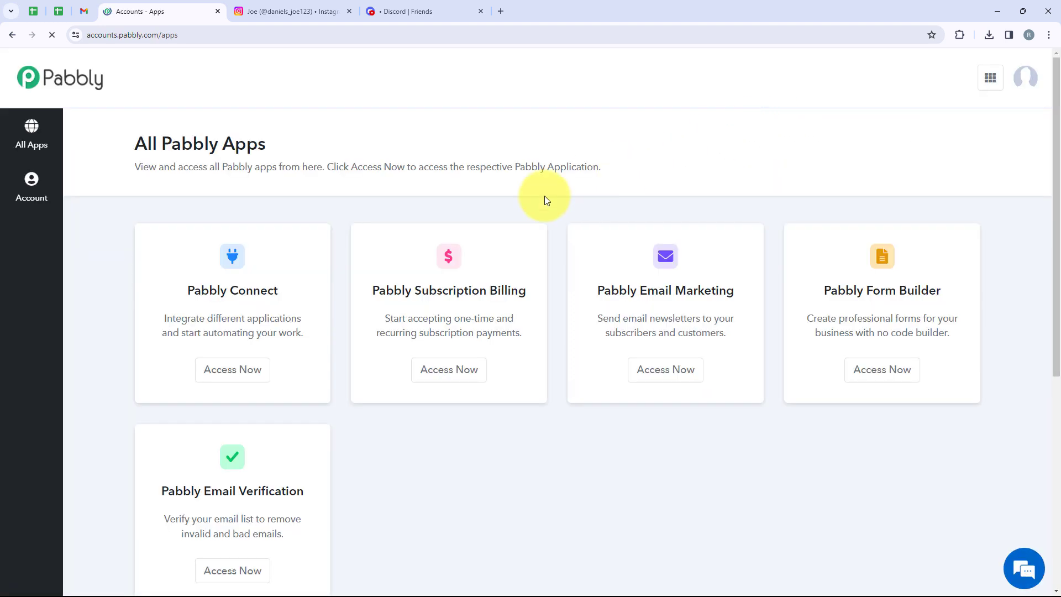
- Launch Pabbly Connect from the All Pabbly Apps list via Access Now
scroll(390, 297, "down", 3)
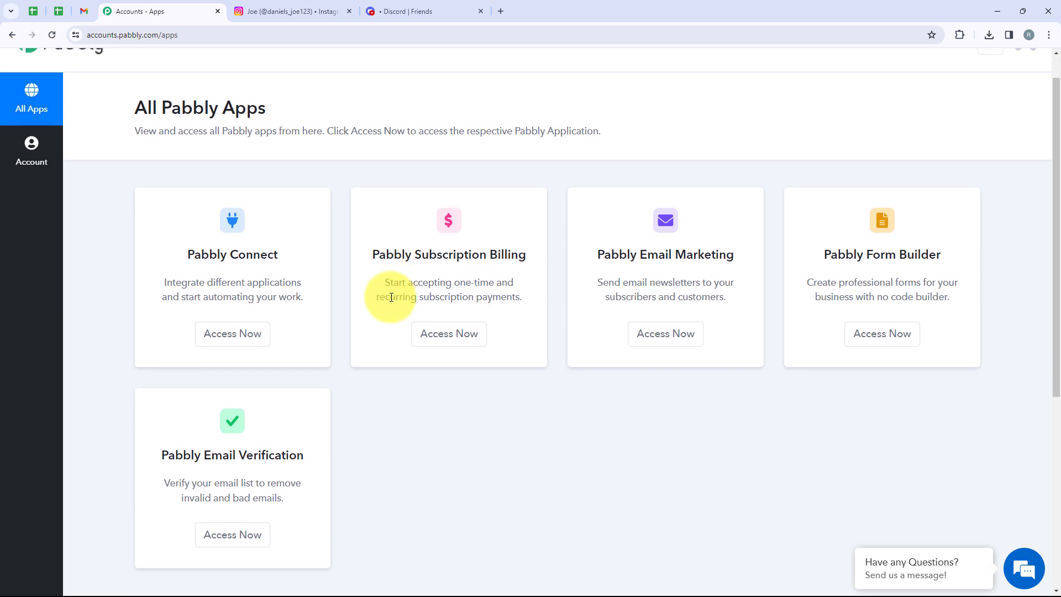
scroll(391, 301, "up", 3)
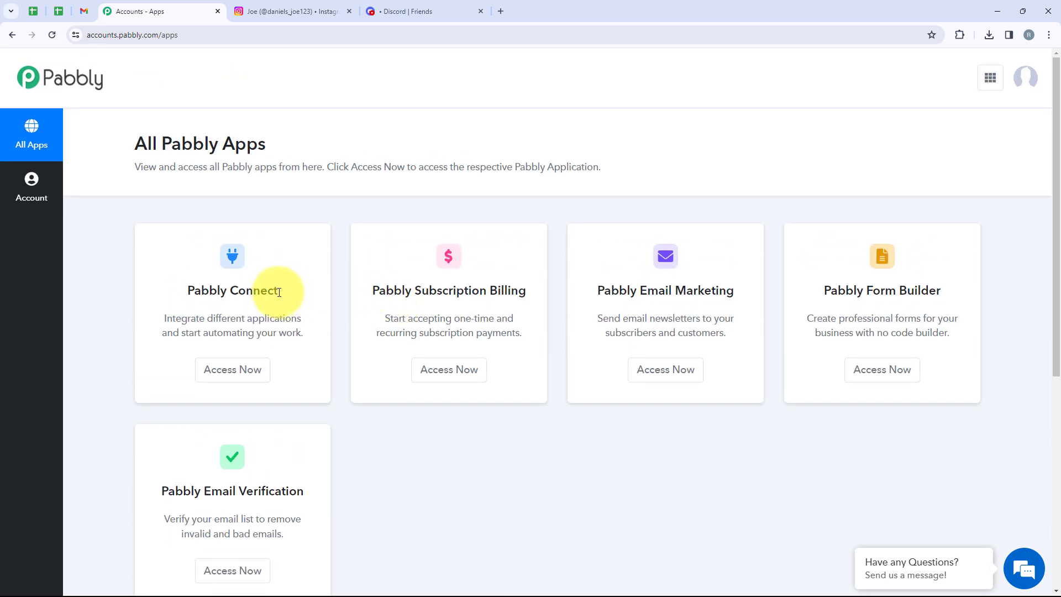
left_click_drag(278, 292, 187, 292)
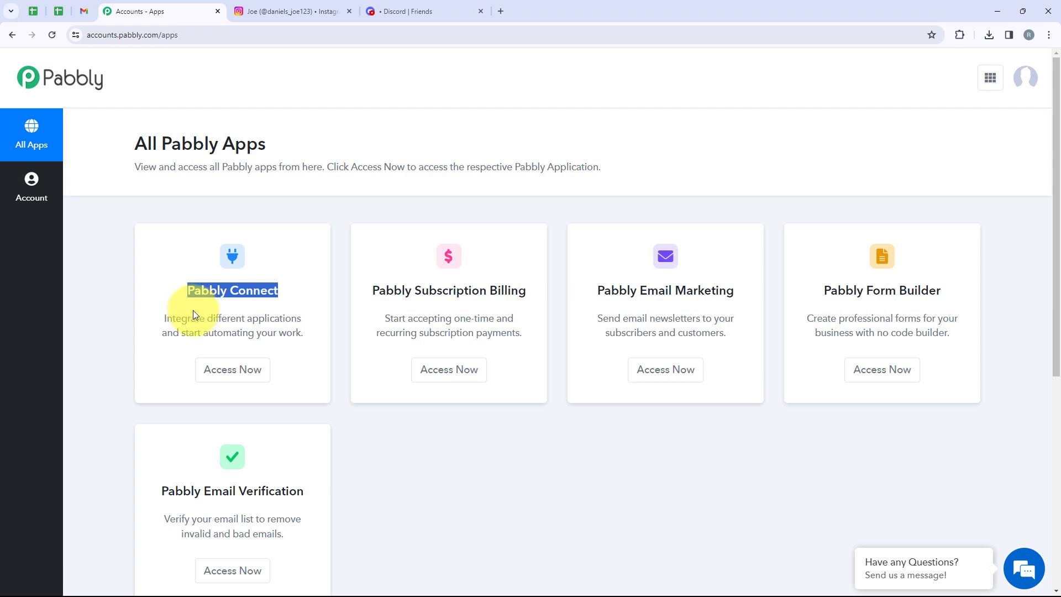
left_click(236, 380)
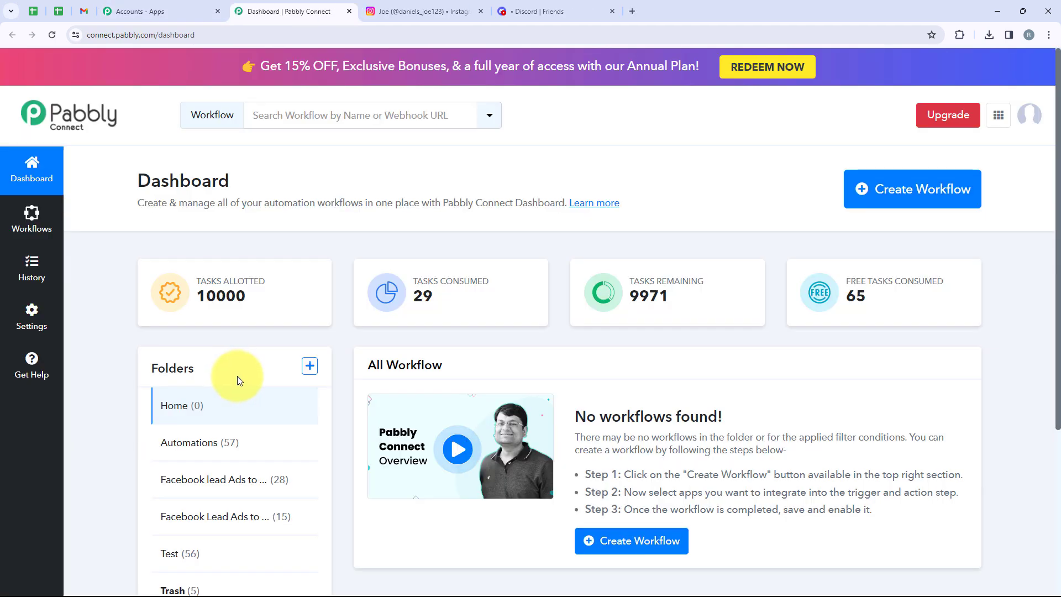
- Start a new workflow named 'How to Share Instagram Posts to Discord' in the Automations folder
left_click_drag(128, 171, 235, 185)
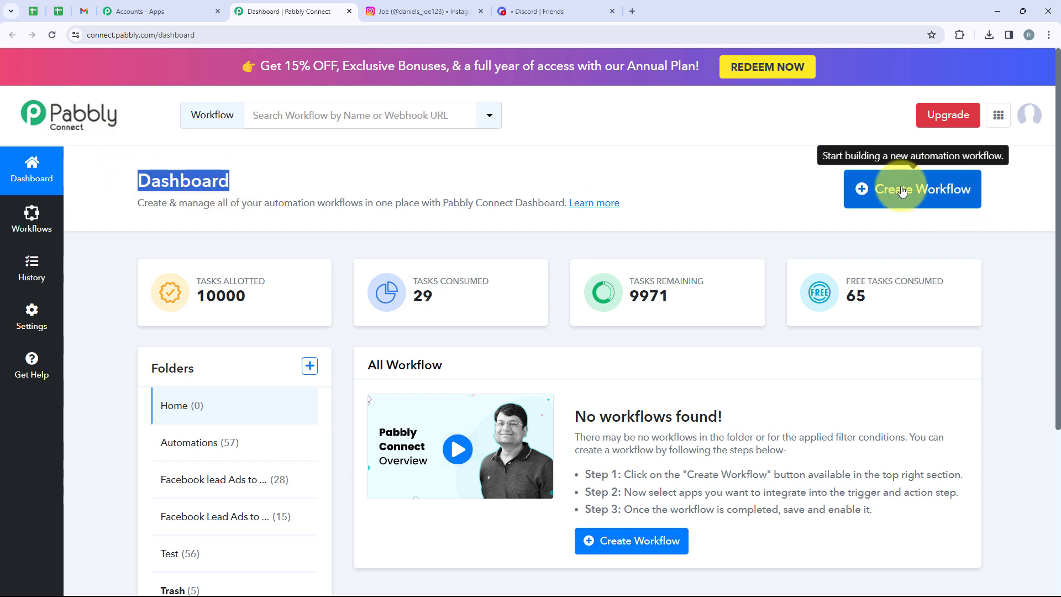
left_click(954, 191)
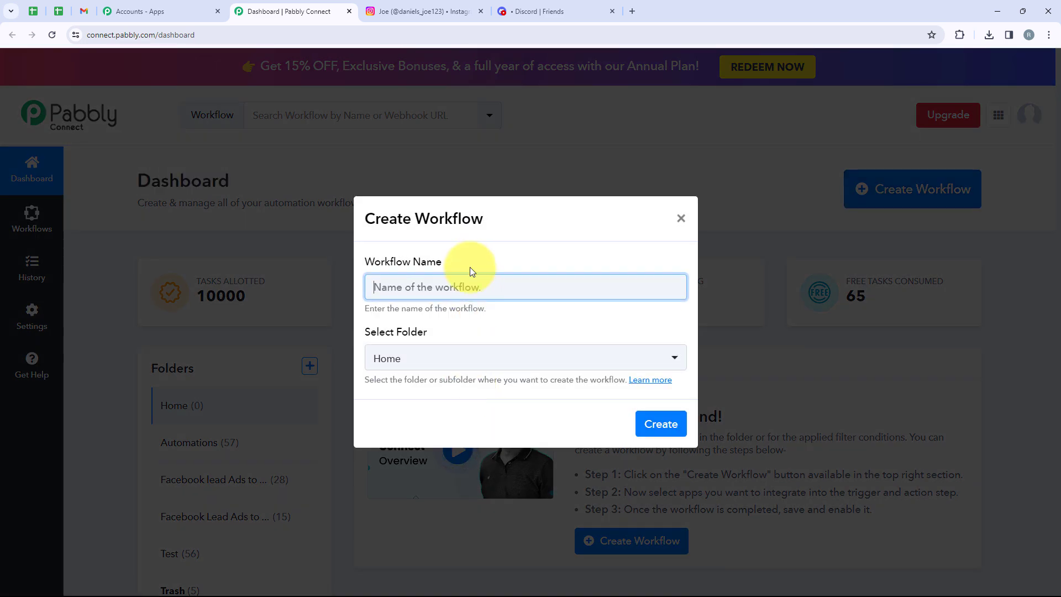
left_click_drag(467, 263, 364, 261)
left_click_drag(431, 332, 361, 331)
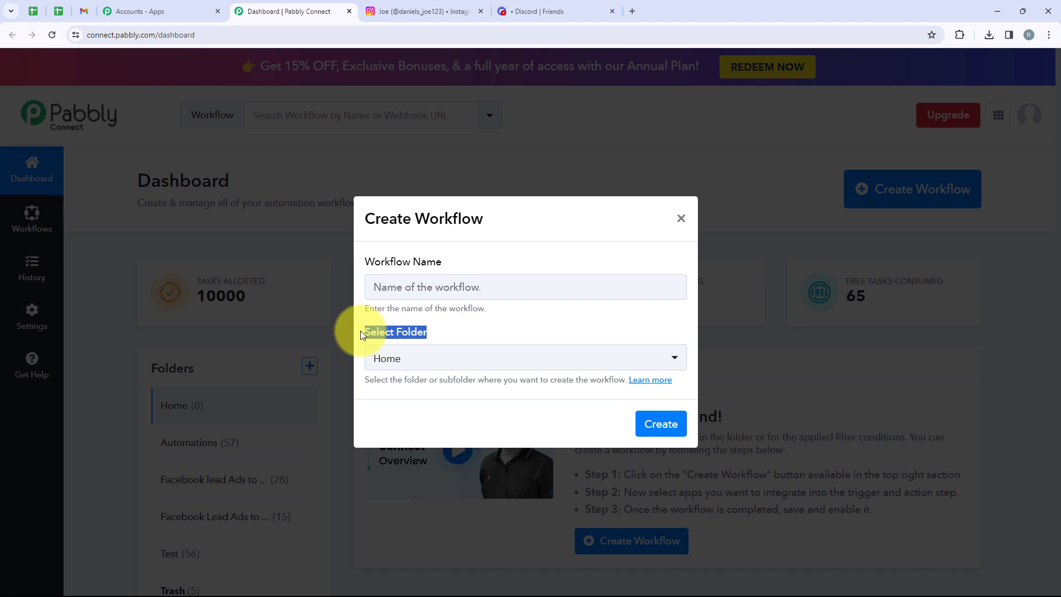
left_click(445, 361)
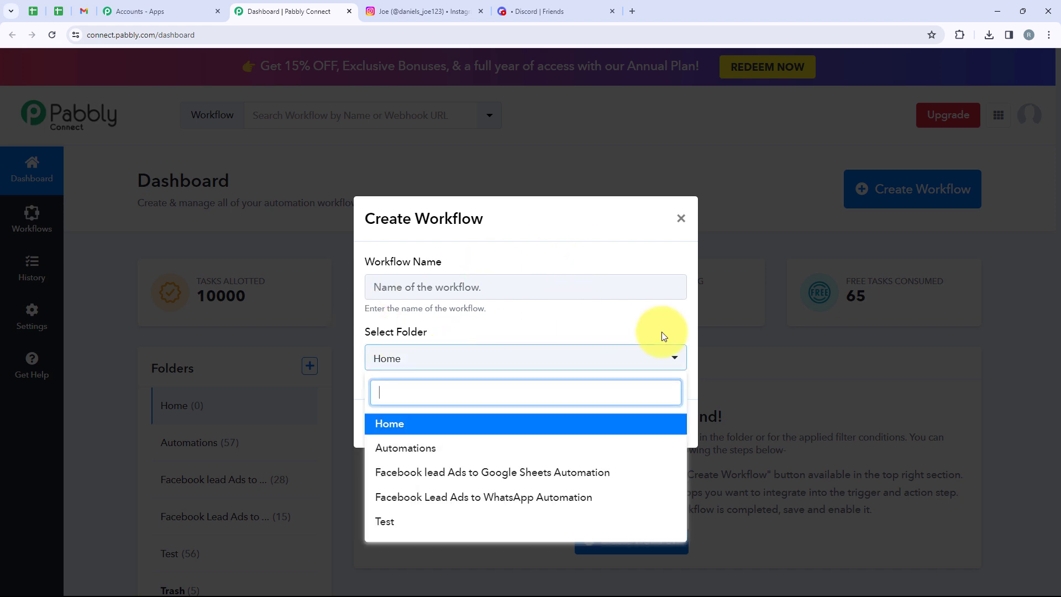
left_click(440, 450)
left_click(409, 292)
type("How to Share Instagram Posts to Discord")
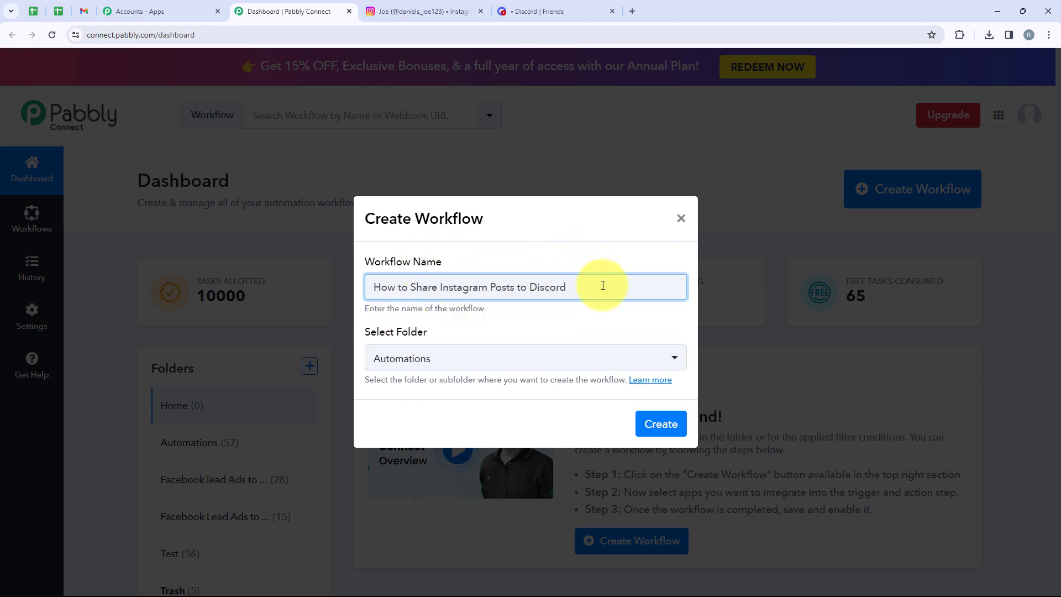
- Create the workflow and choose Instagram as the trigger app from the app search
left_click(644, 429)
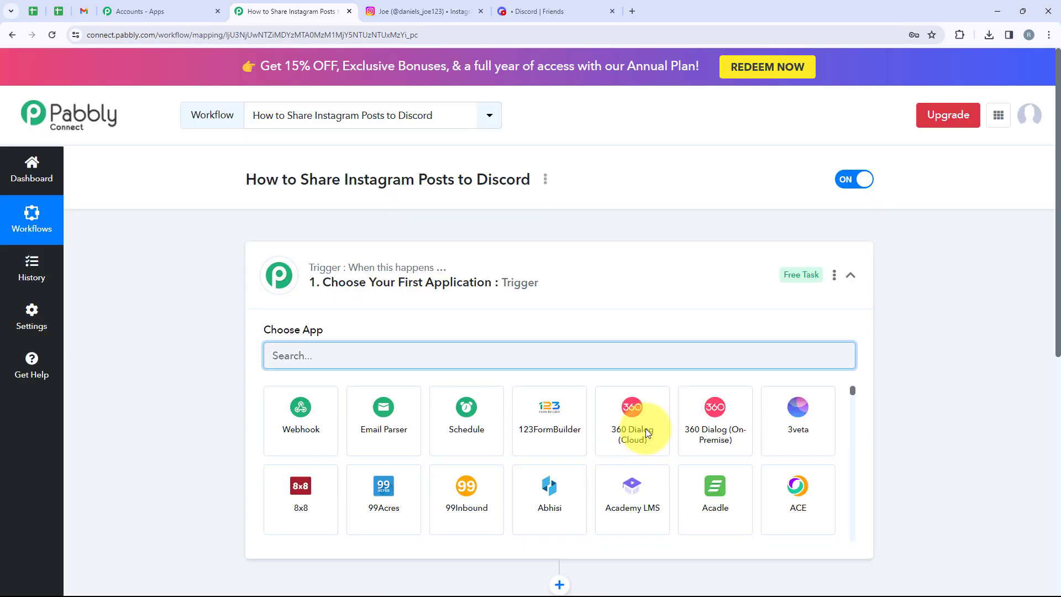
left_click(594, 294)
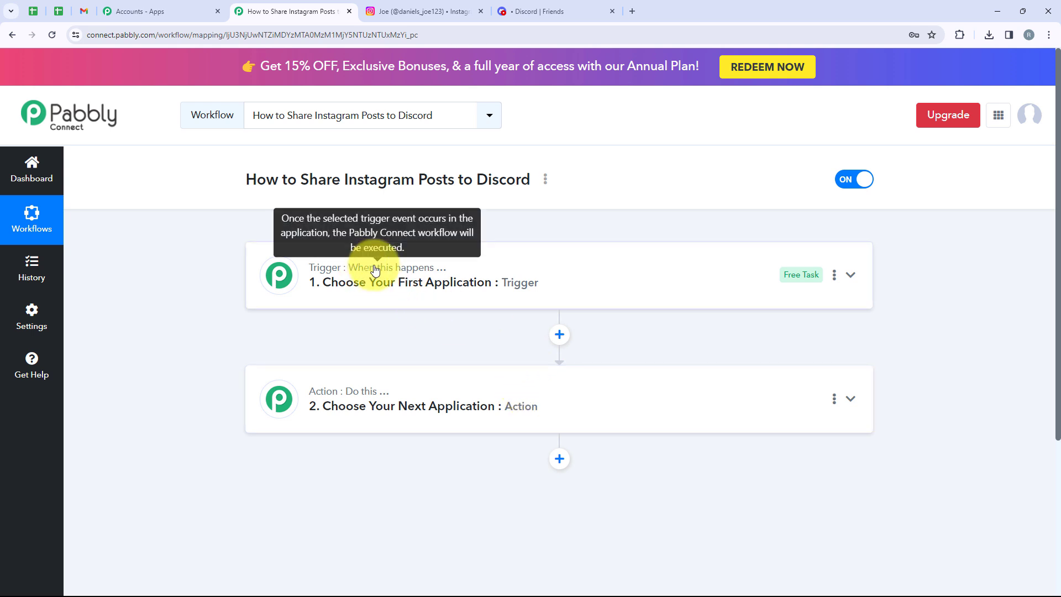
mouse_move(360, 393)
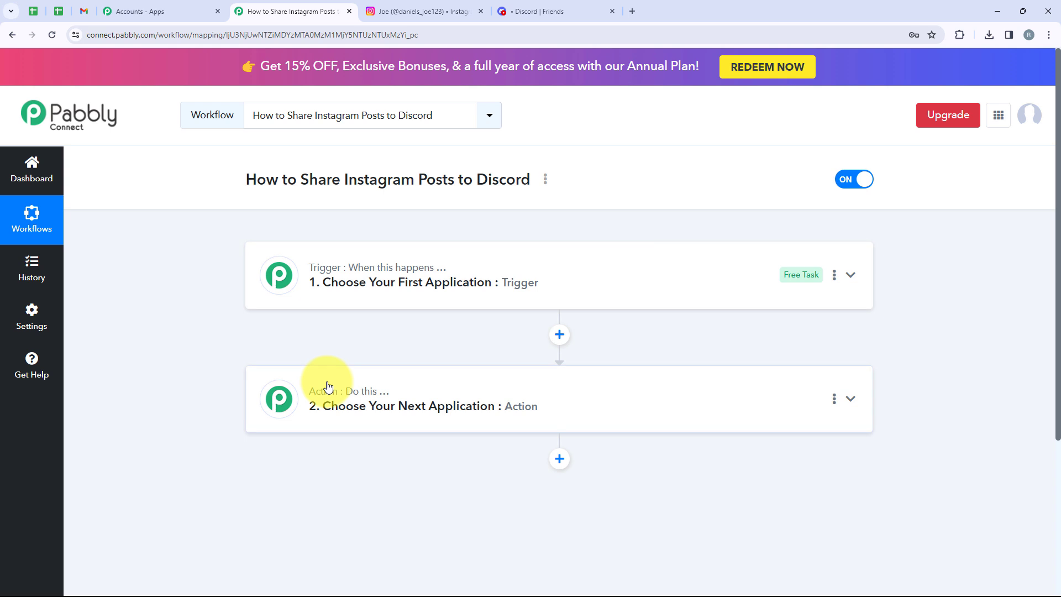
left_click(332, 279)
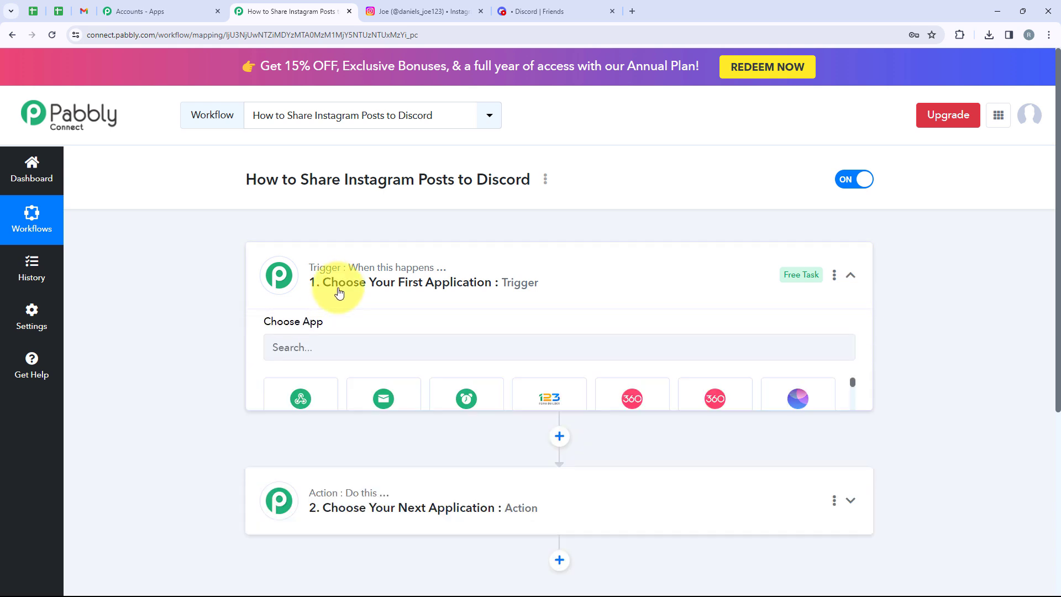
left_click(356, 359)
type("Insta")
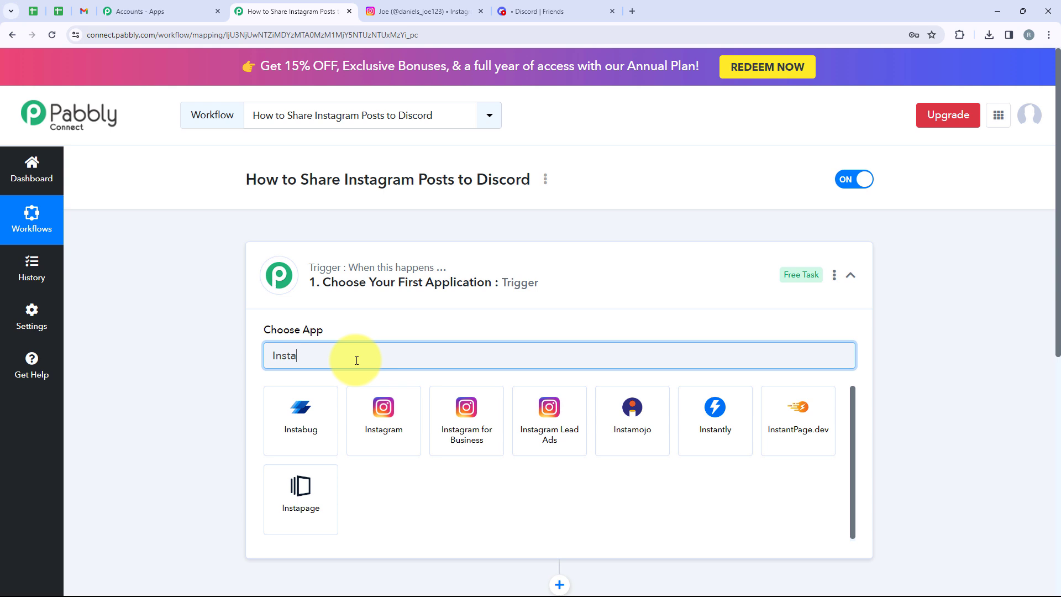
type("gram")
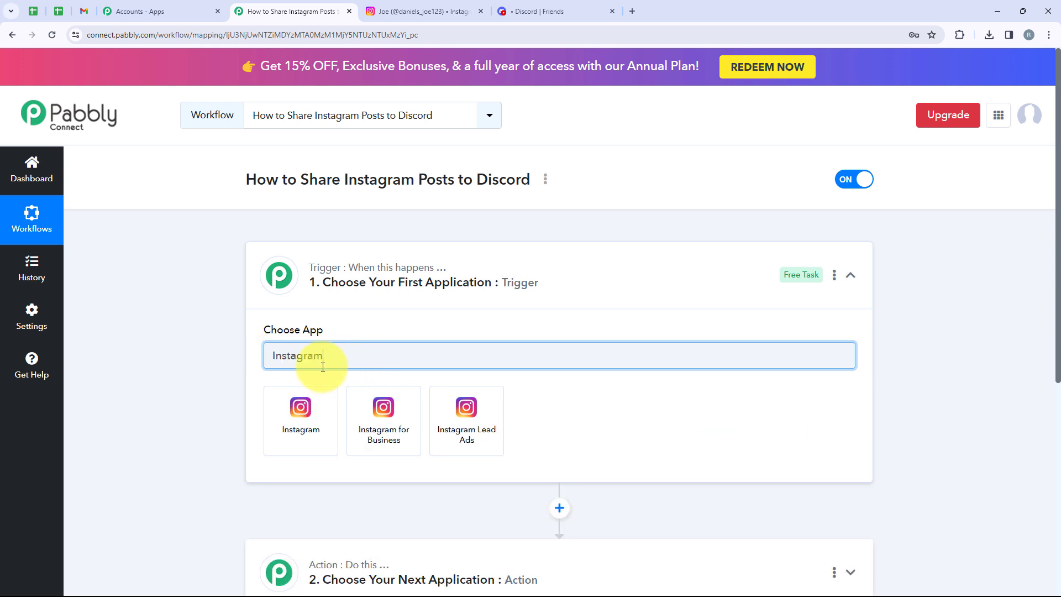
left_click(308, 430)
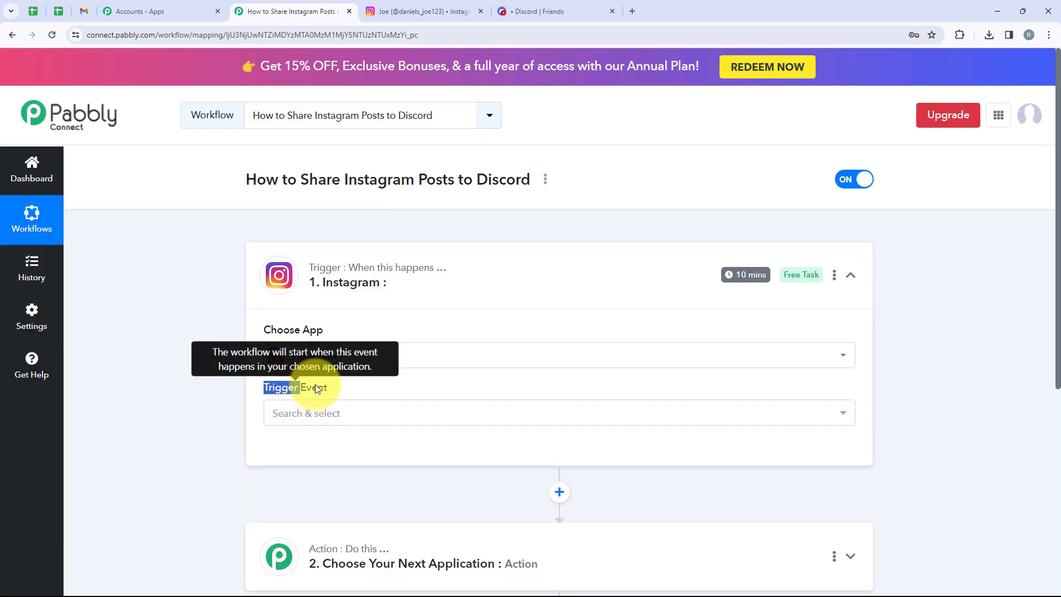
- Set the trigger event to New Media Posted in My Account and begin connecting Instagram
left_click(337, 412)
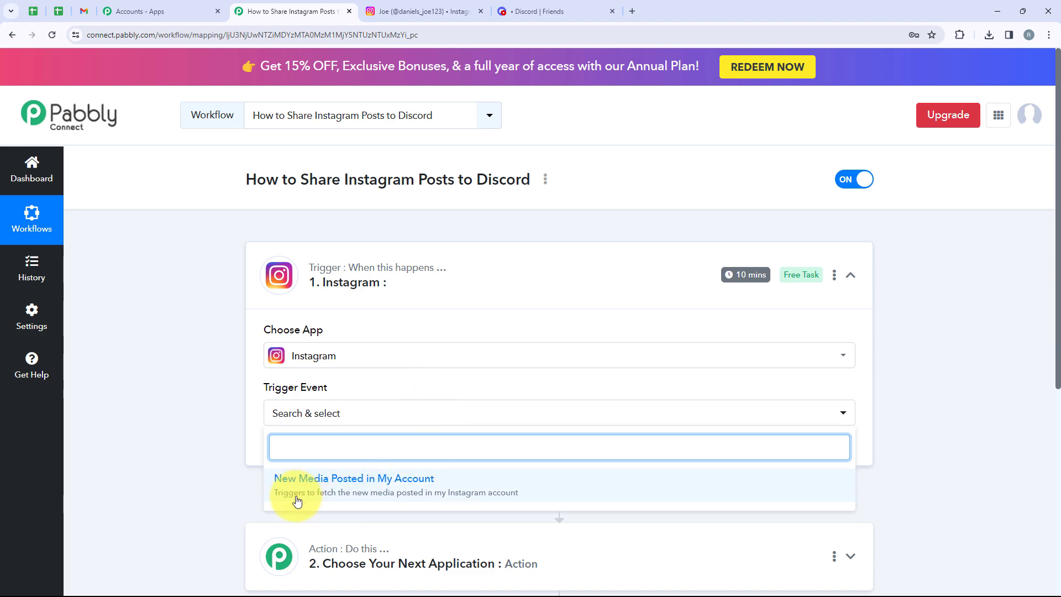
left_click(420, 487)
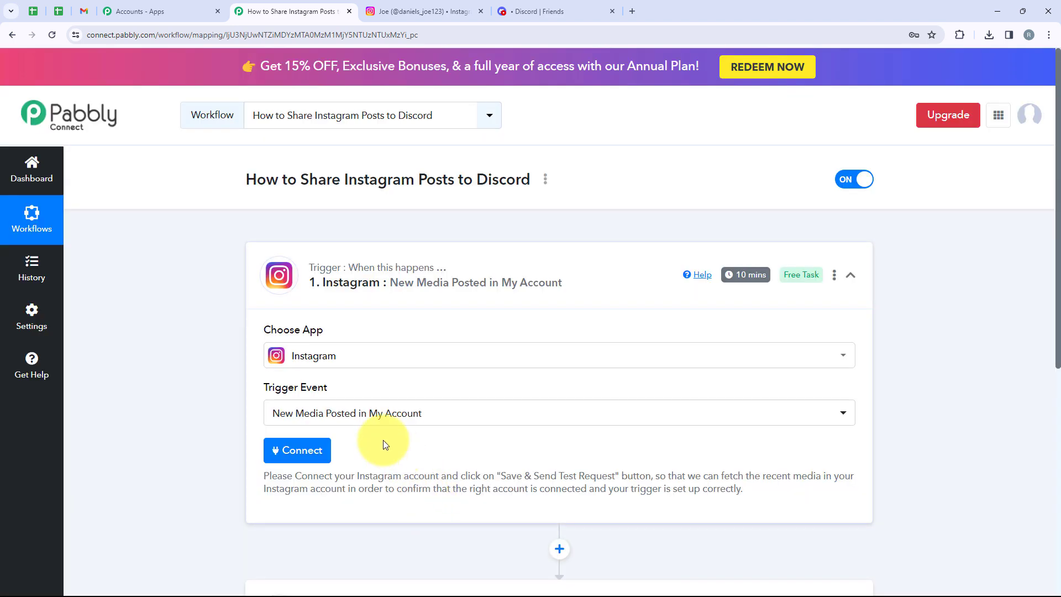
scroll(383, 440, "down", 2)
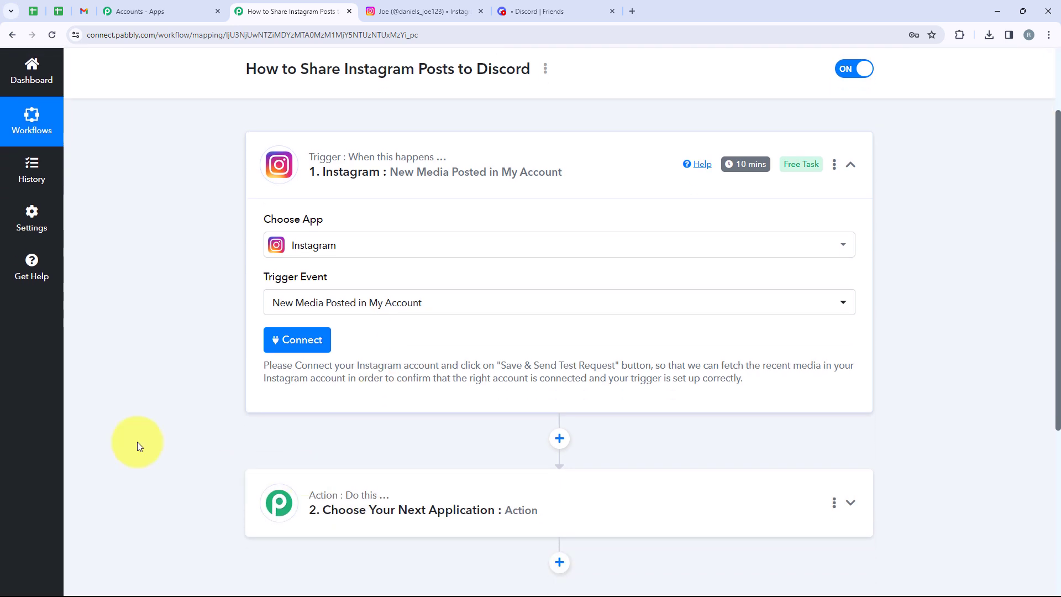
left_click(297, 340)
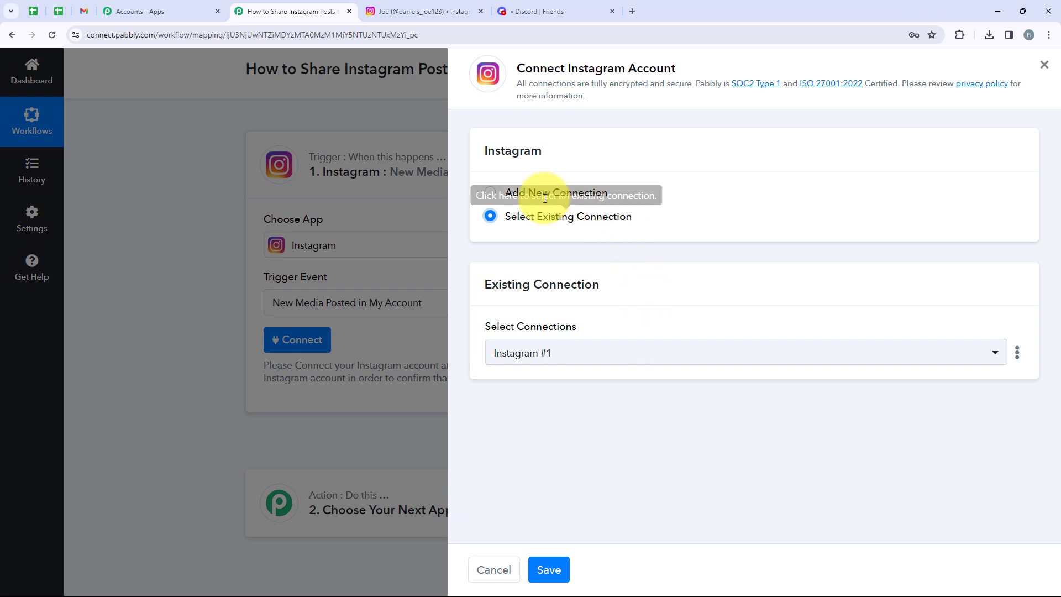
- Add a new Instagram connection and allow Pabbly access to the Instagram account
left_click(515, 191)
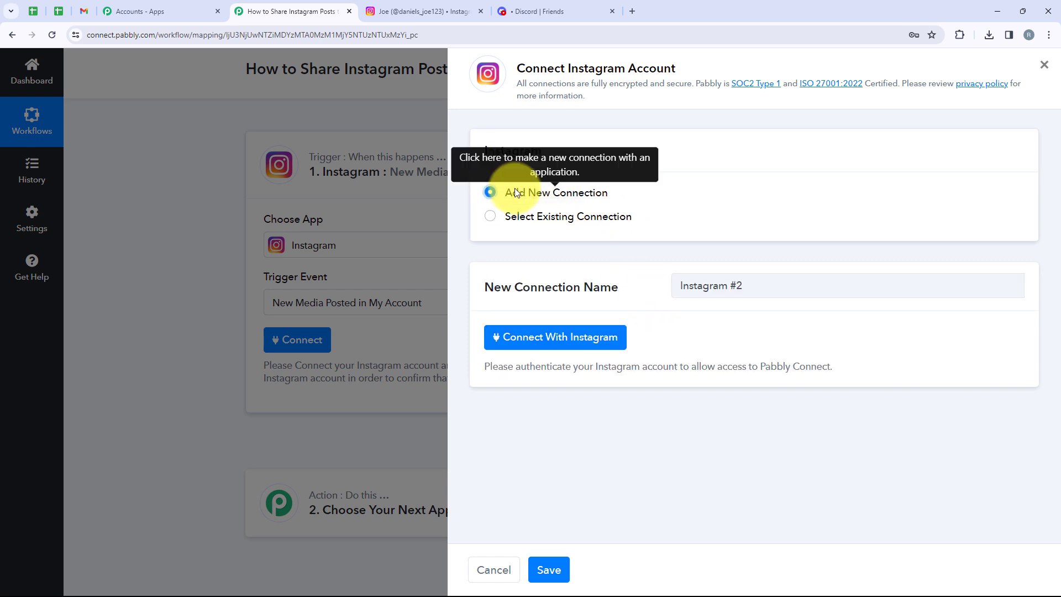
left_click(606, 340)
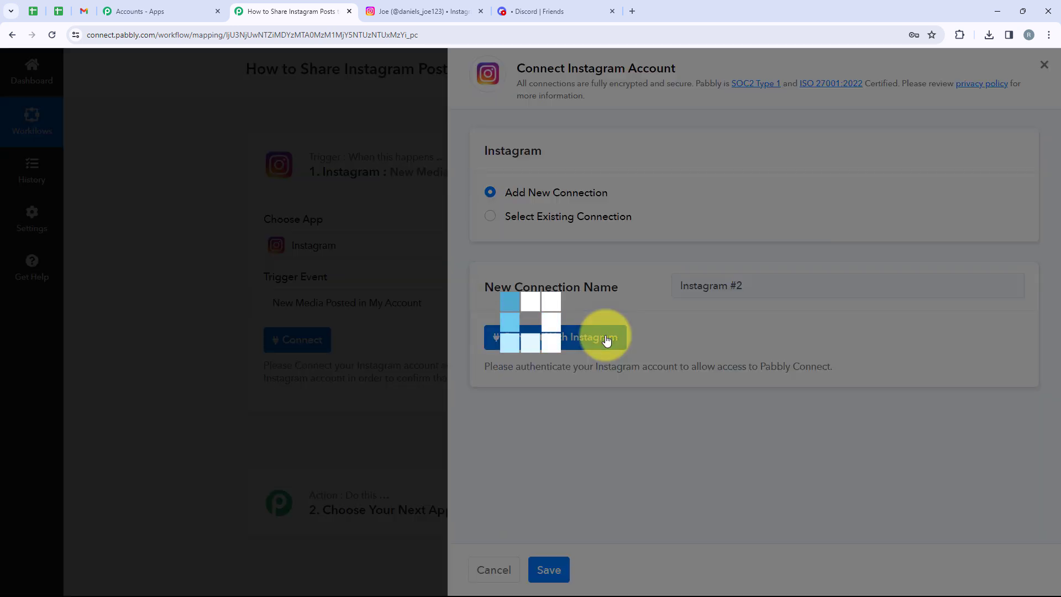
scroll(189, 238, "down", 2)
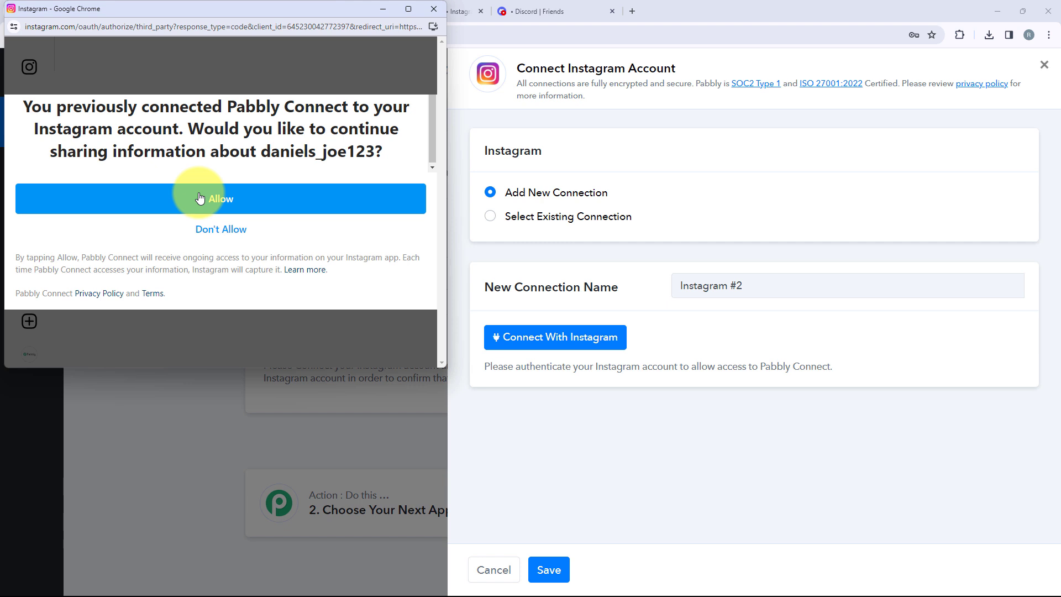
left_click(275, 198)
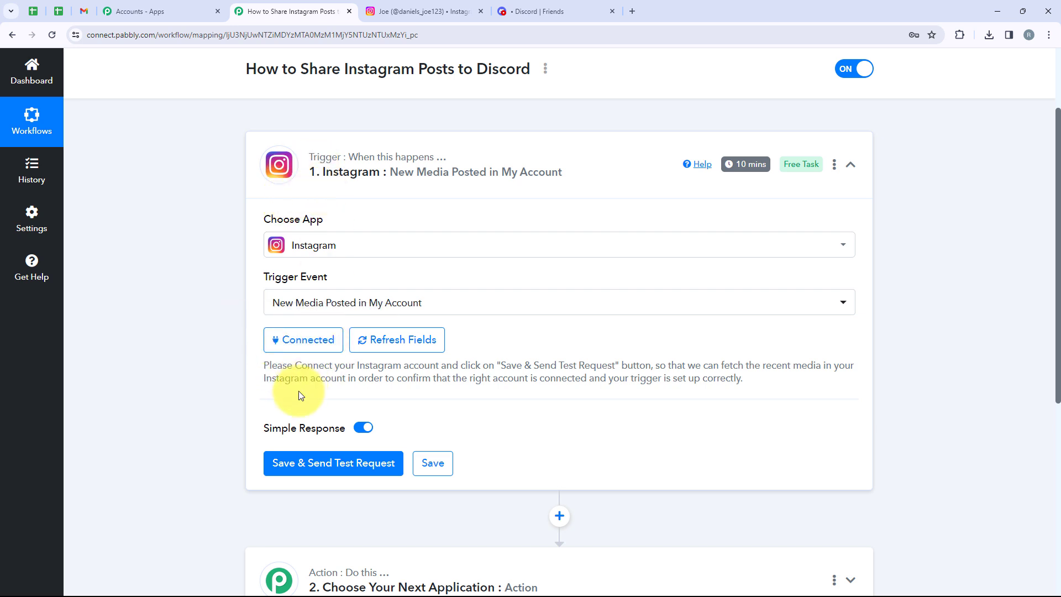
scroll(298, 390, "down", 2)
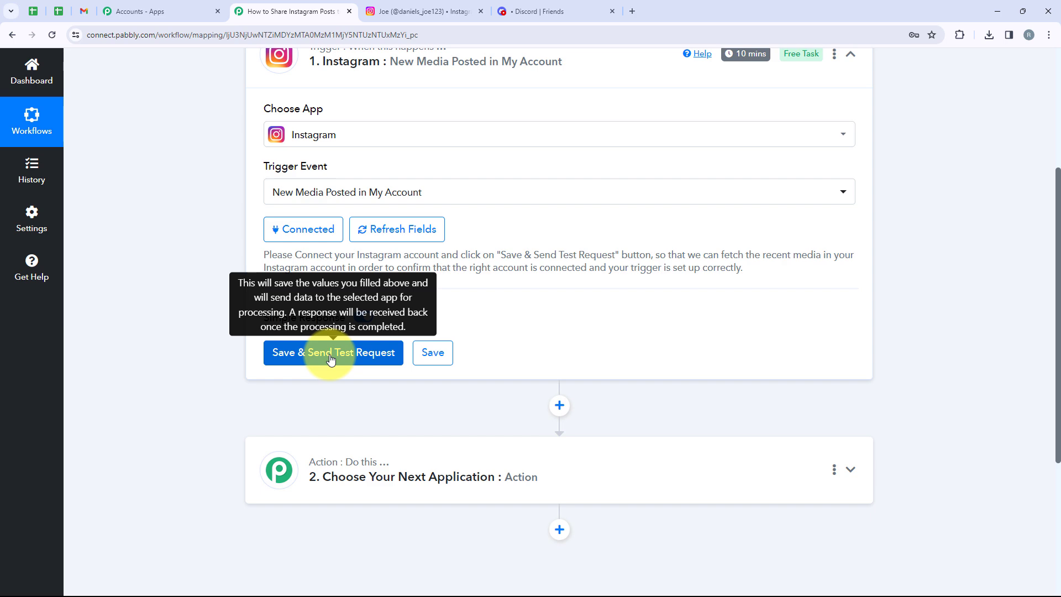
left_click(403, 11)
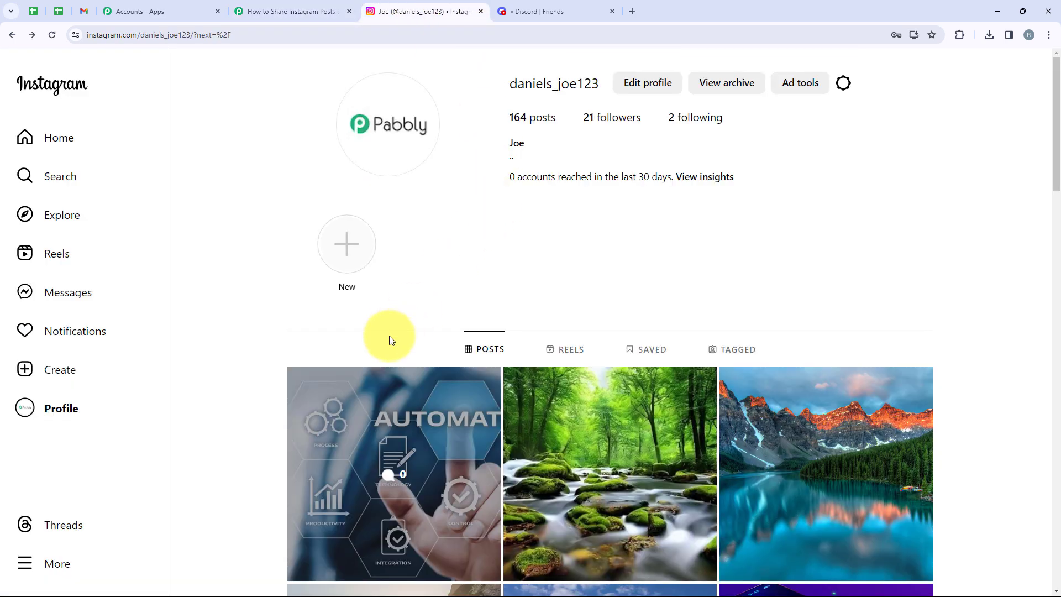
- View the latest post captioned 'Automate repetitive tasks & unlock efficiency!' alongside the workflow
left_click(426, 447)
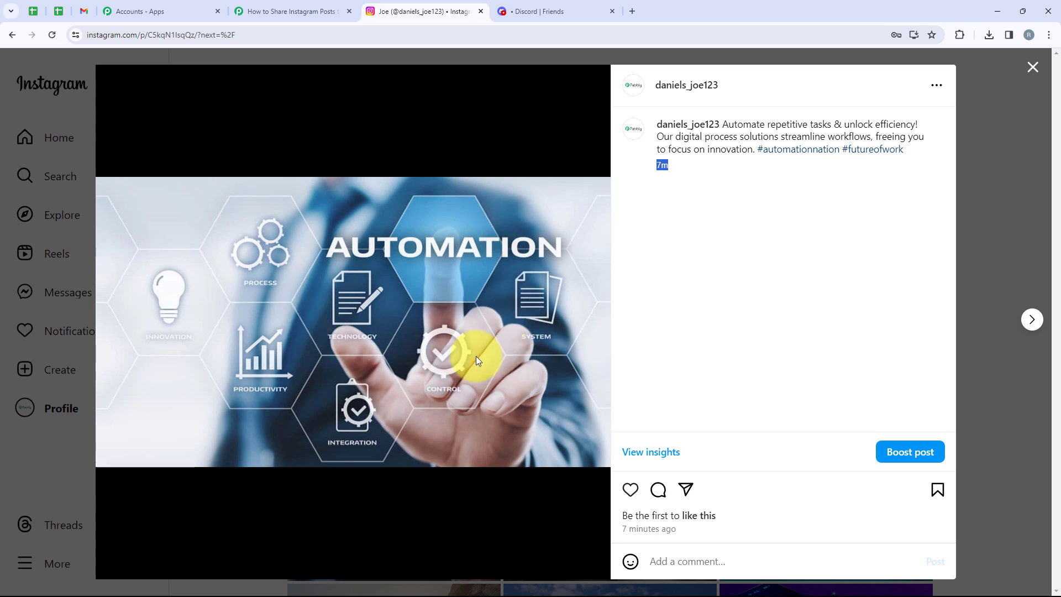
left_click(318, 10)
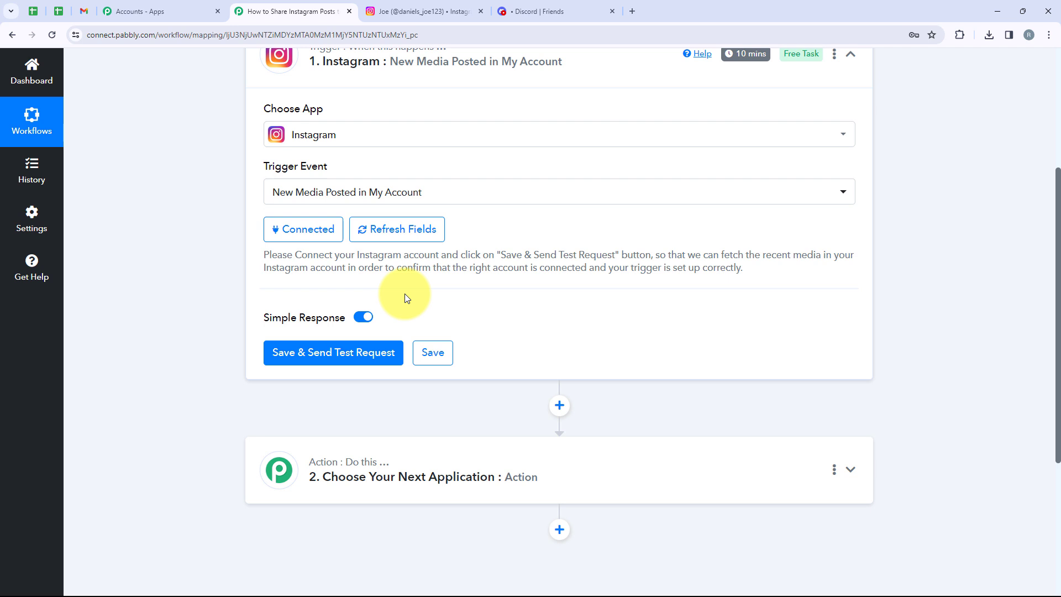
left_click(406, 11)
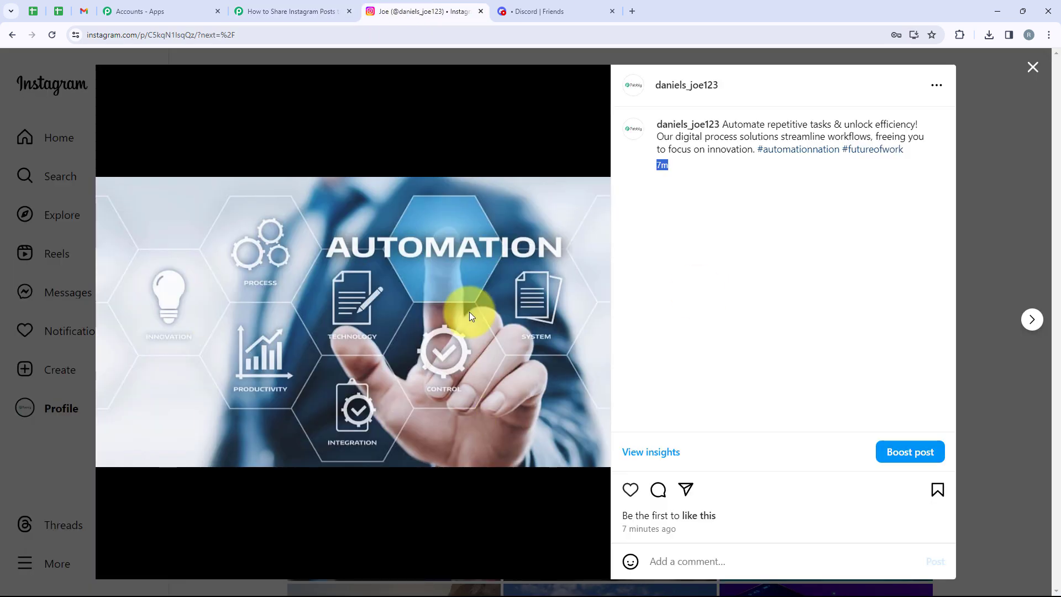
left_click(287, 9)
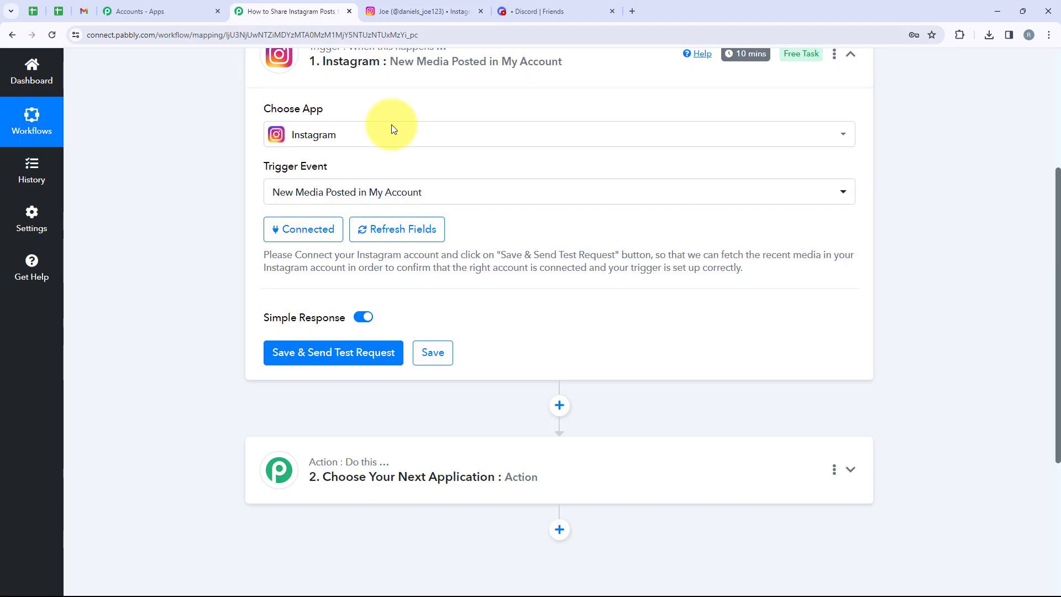
- Save and send a test request to fetch the latest Instagram media
left_click(282, 351)
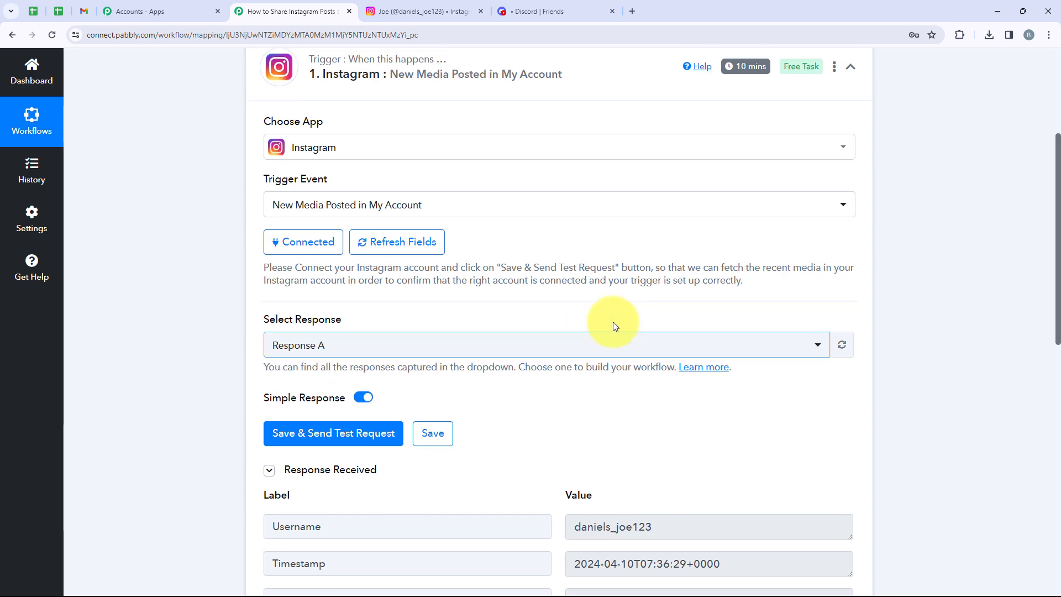
scroll(612, 326, "down", 3)
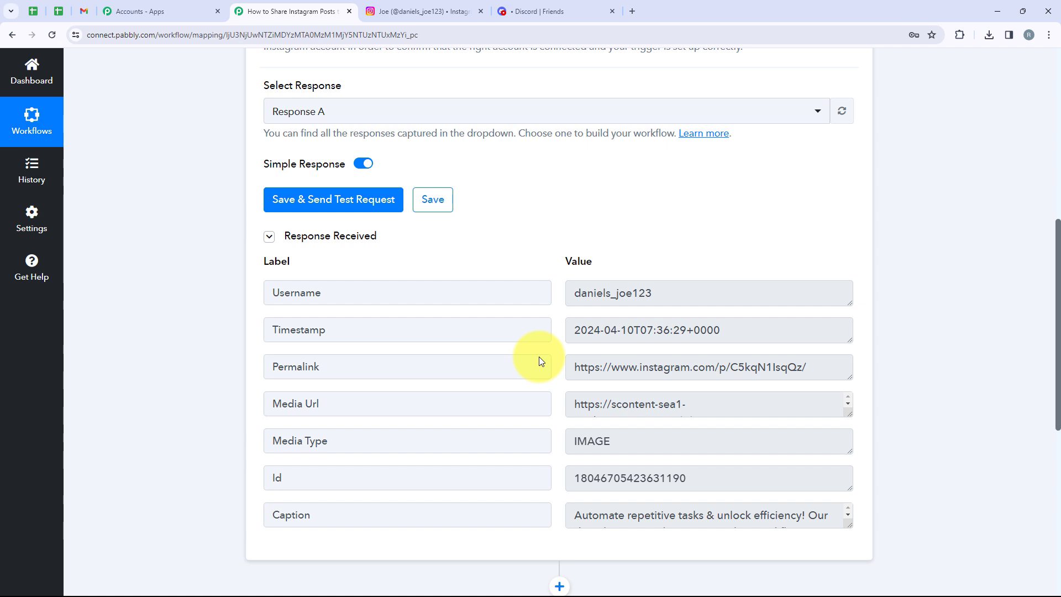
scroll(525, 355, "down", 1)
scroll(514, 353, "up", 1)
scroll(513, 353, "down", 1)
- Inspect the response's permalink, IMAGE media type and full caption, selecting the permalink URL
left_click_drag(700, 238, 571, 248)
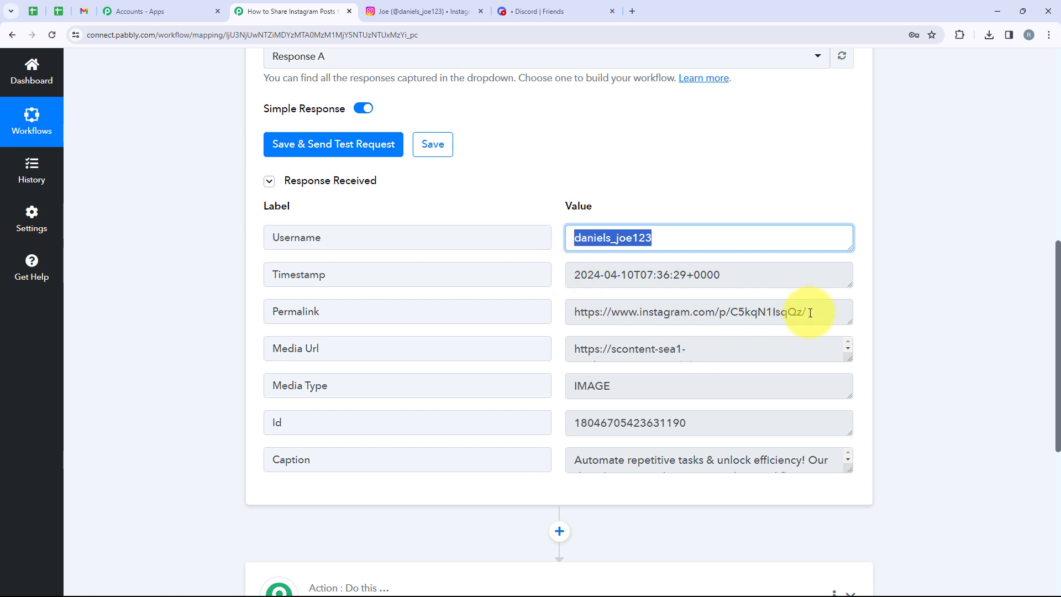
left_click_drag(803, 310, 543, 333)
left_click_drag(734, 385, 558, 384)
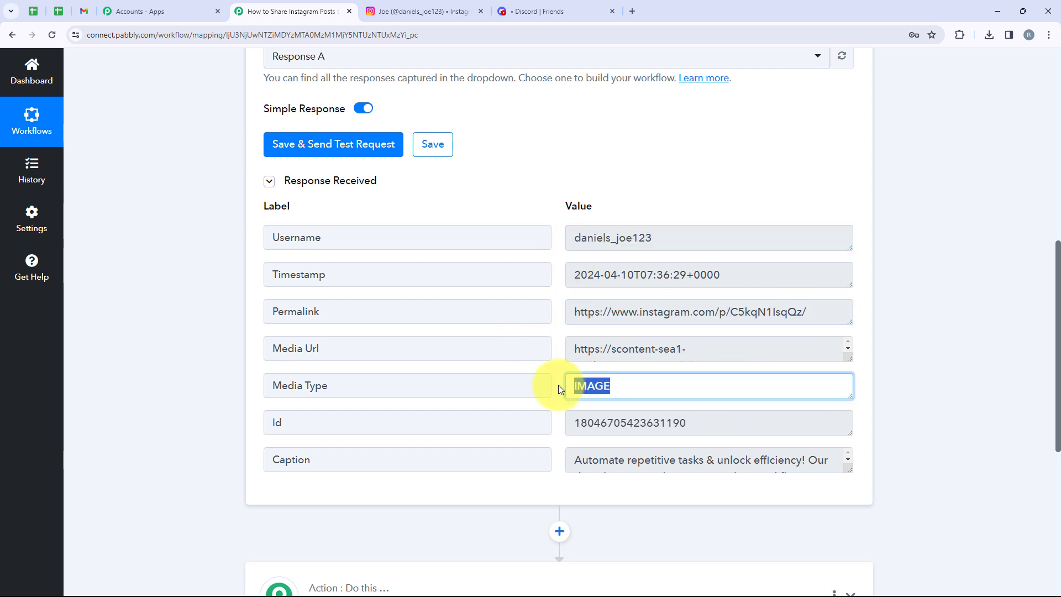
left_click_drag(849, 469, 851, 525)
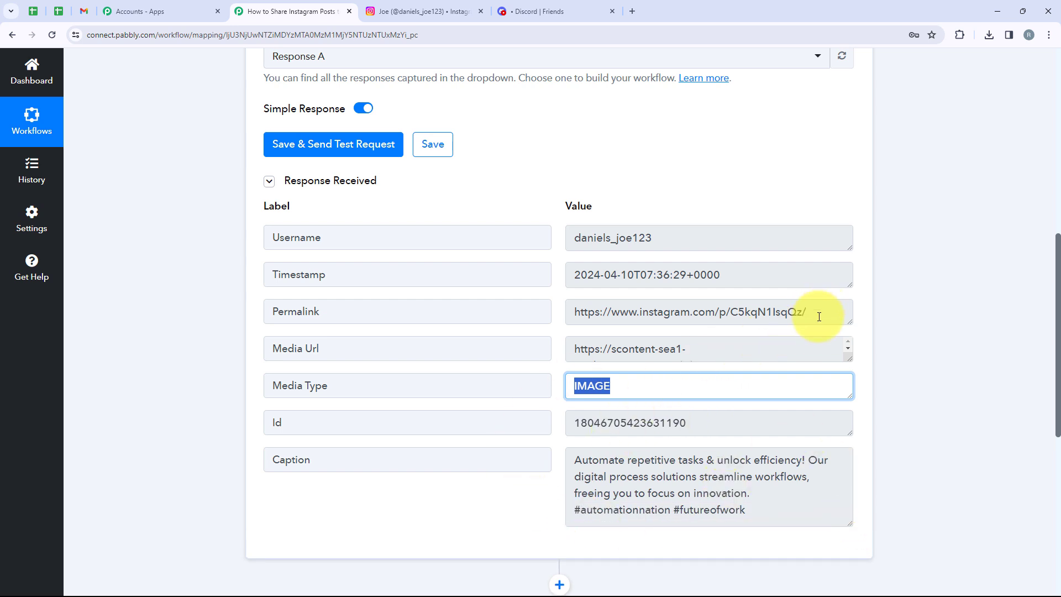
left_click_drag(819, 308, 577, 325)
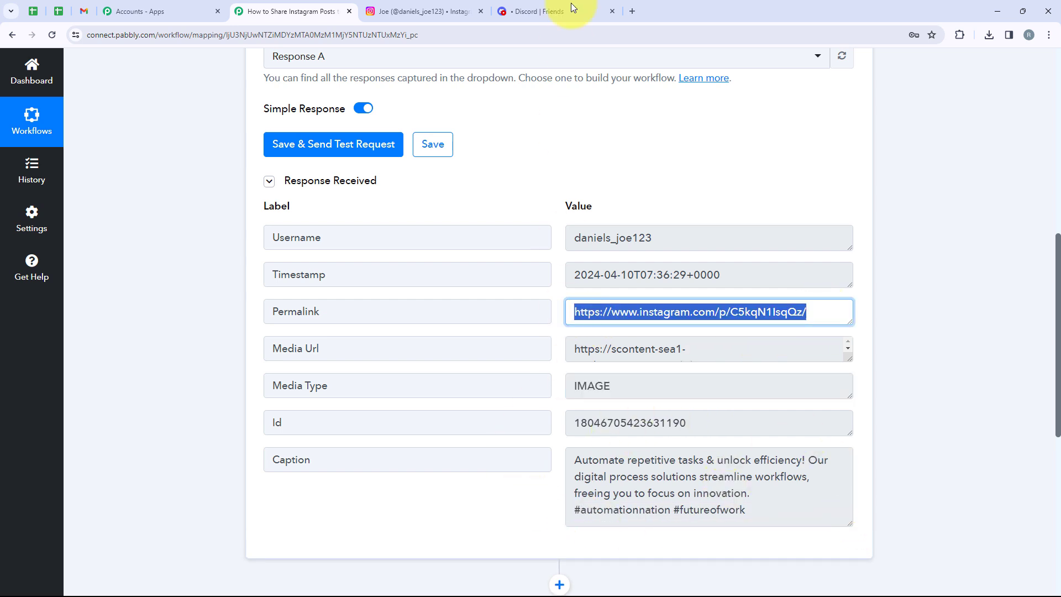
- Load the copied permalink in a new tab to confirm it shows the same post
left_click(631, 11)
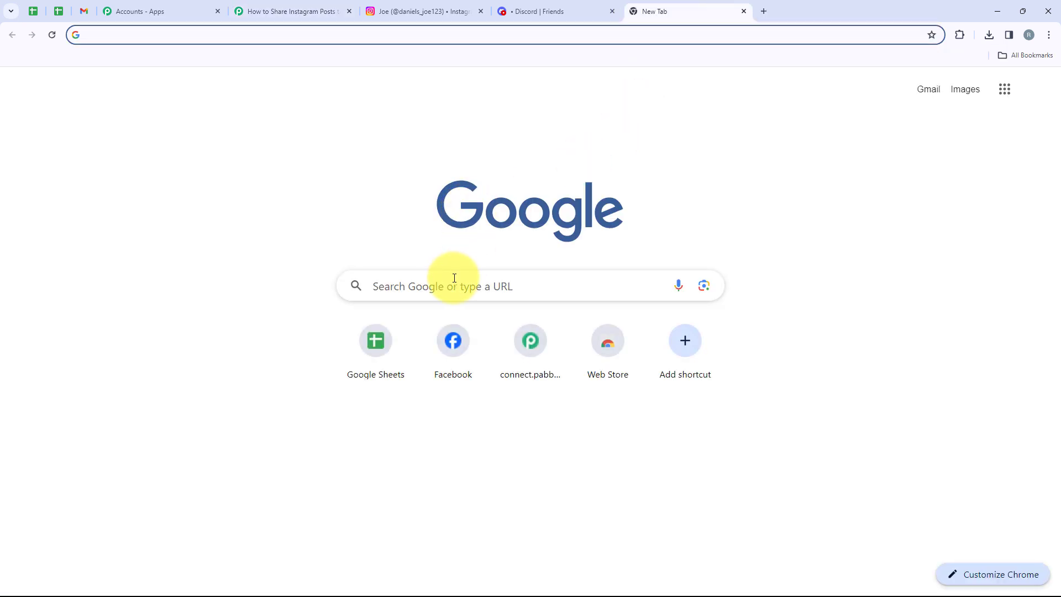
type("https://www.instagram.com/p/C5kqN1lsqQz/")
key("Return")
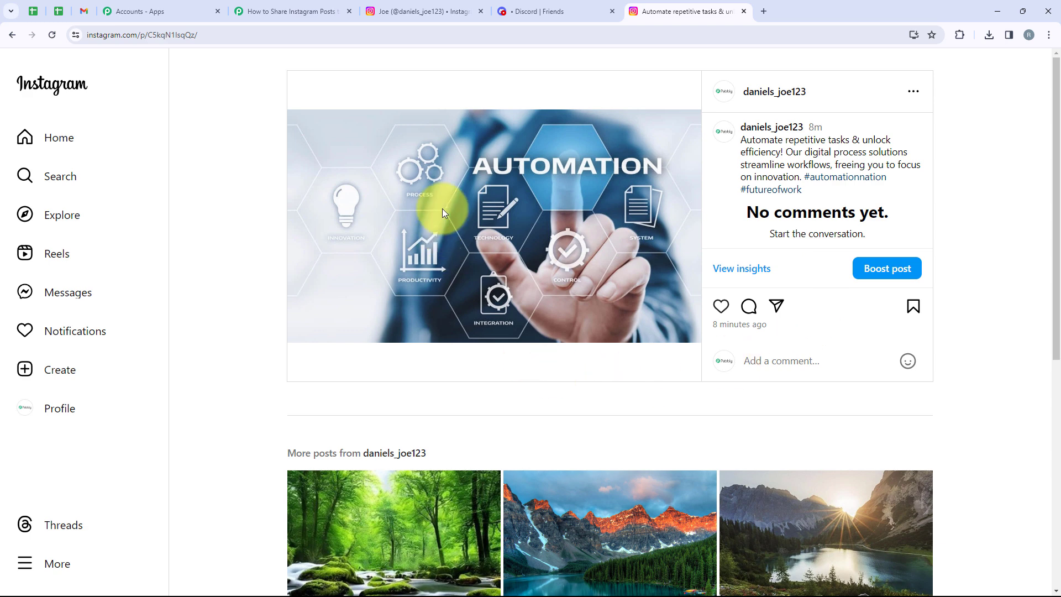
left_click(275, 7)
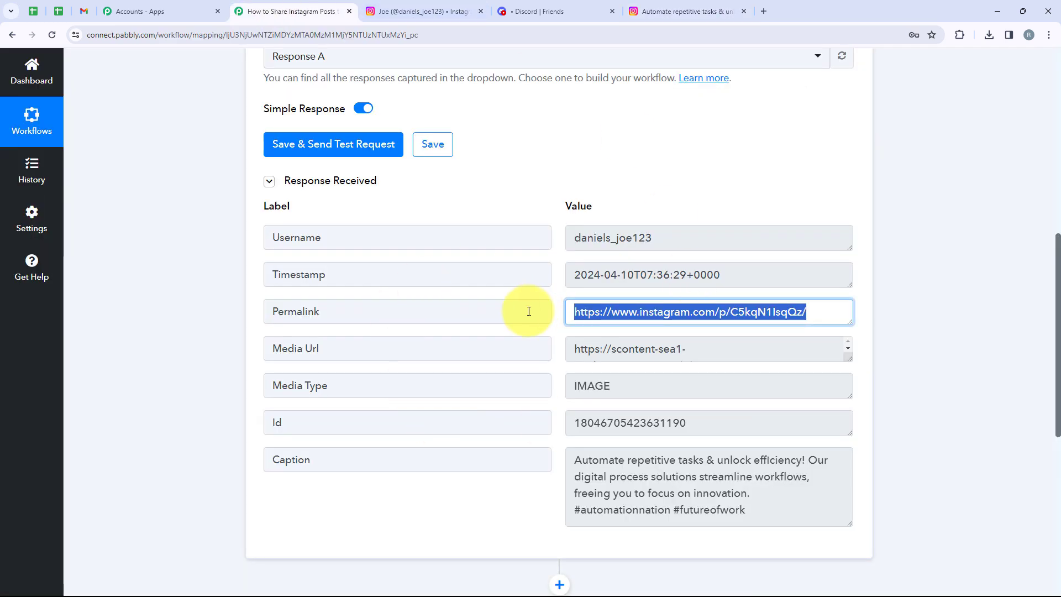
- Collapse the Instagram trigger step
left_click(586, 325)
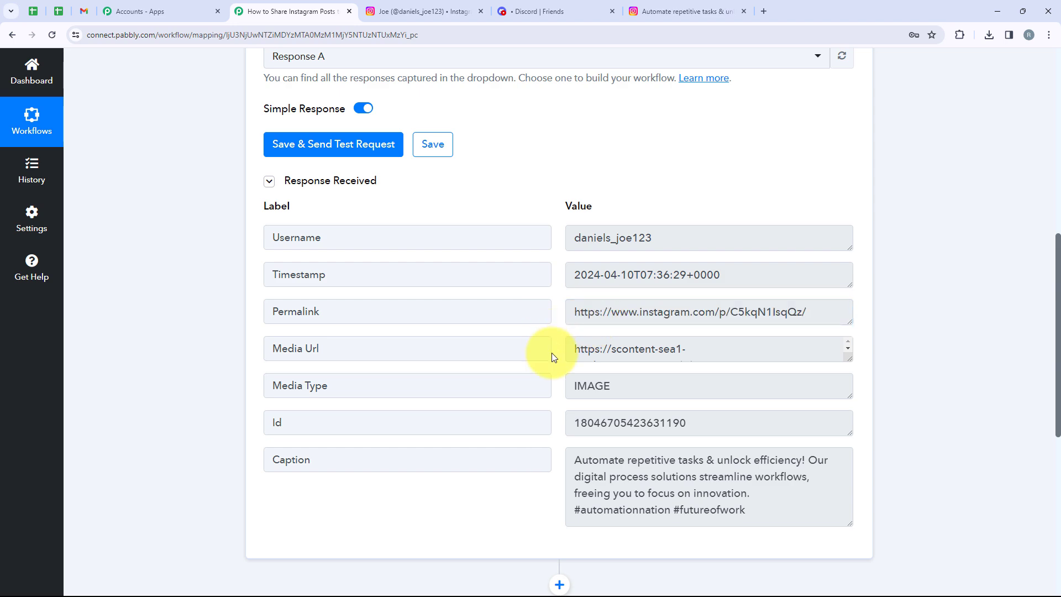
scroll(552, 352, "up", 9)
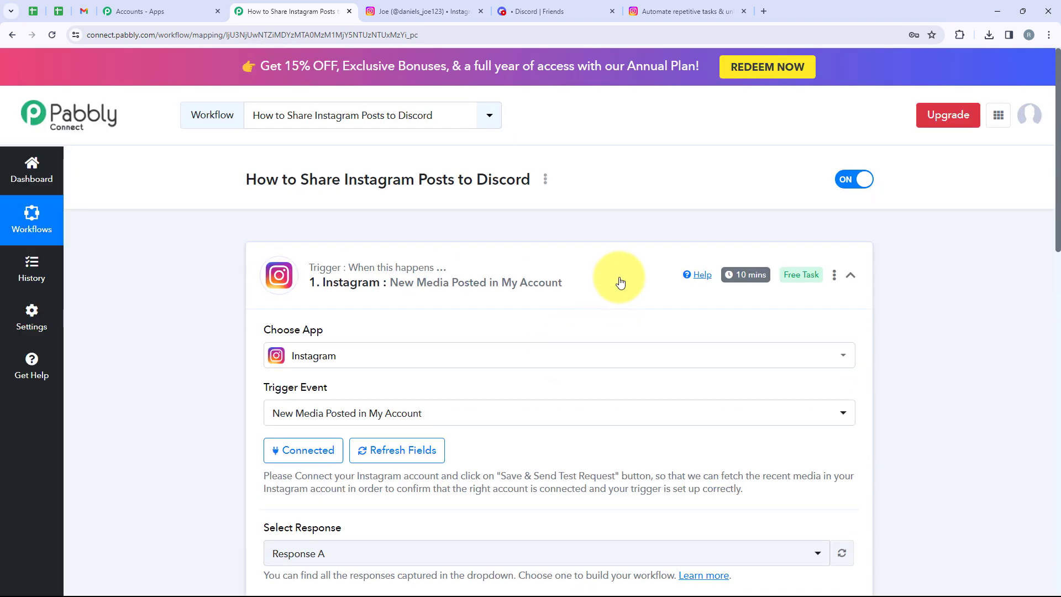
left_click(613, 280)
- Search 'Discor' in the action step's app list and choose Discord
scroll(467, 308, "down", 1)
left_click(416, 339)
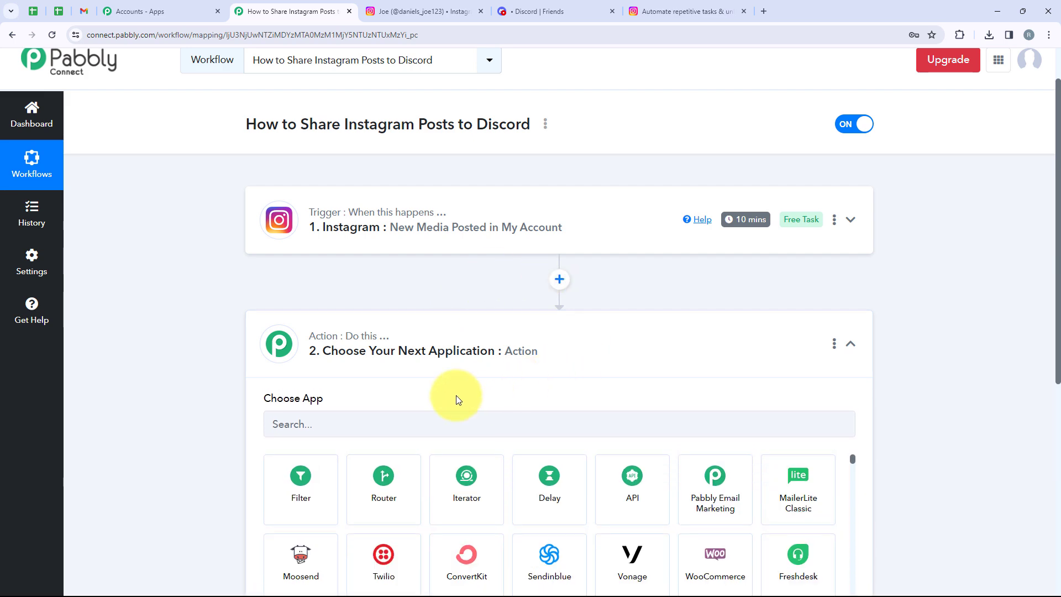
scroll(484, 393, "down", 2)
left_click(415, 291)
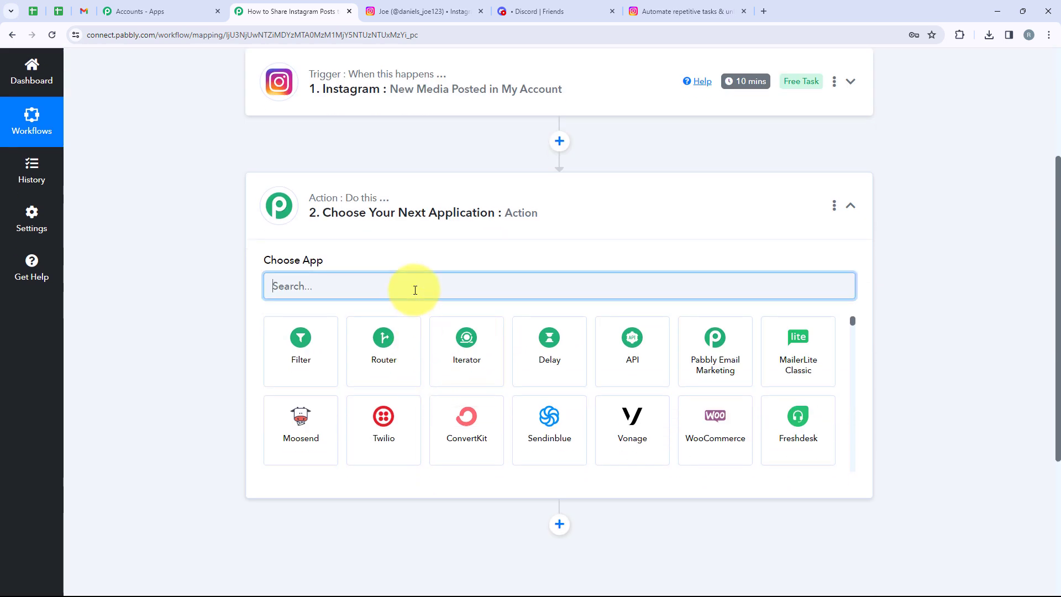
type("Disc")
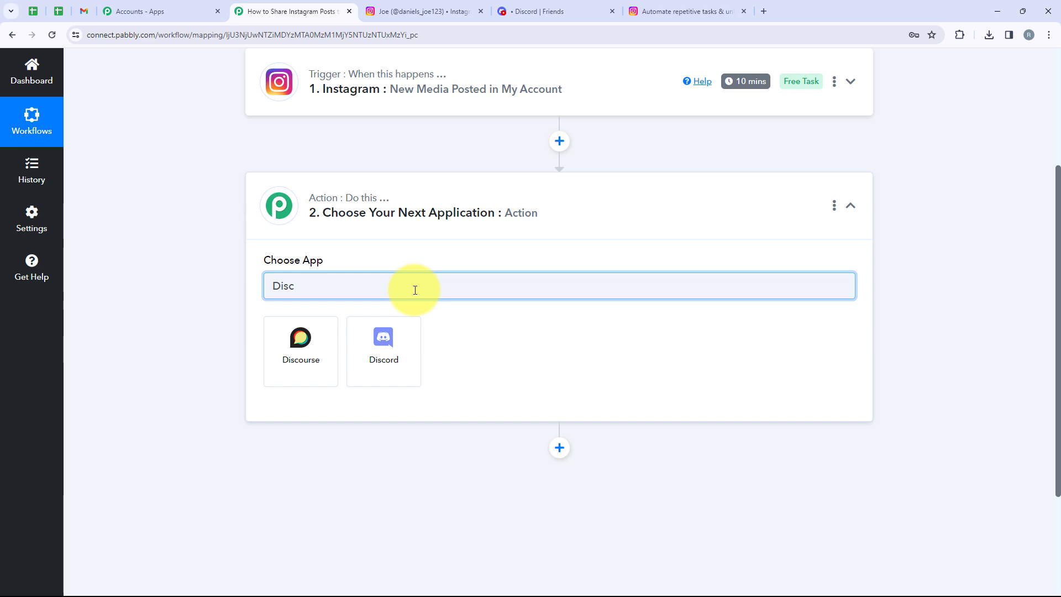
type("ord")
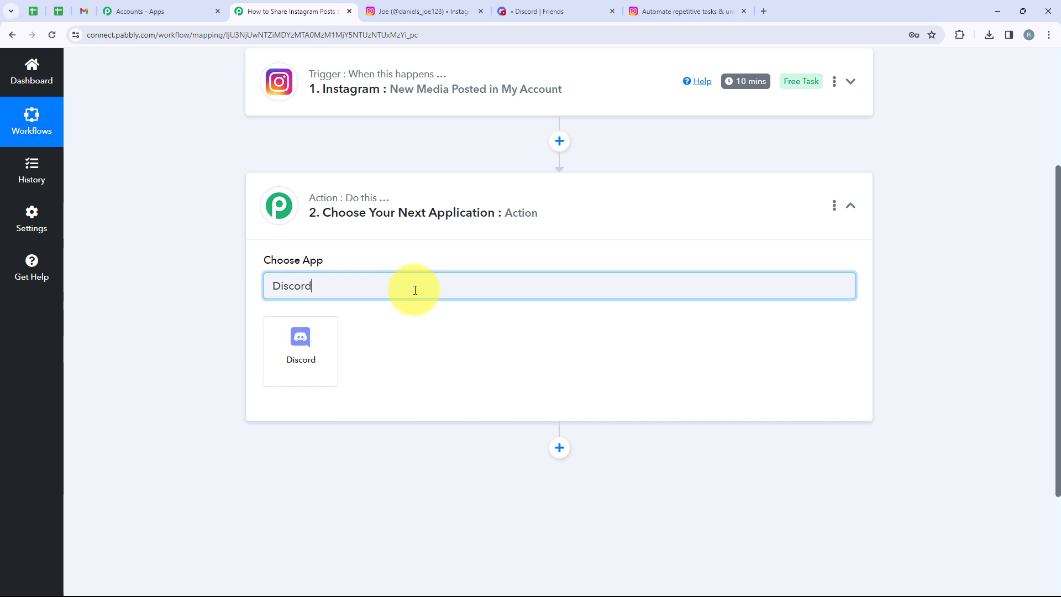
left_click(281, 364)
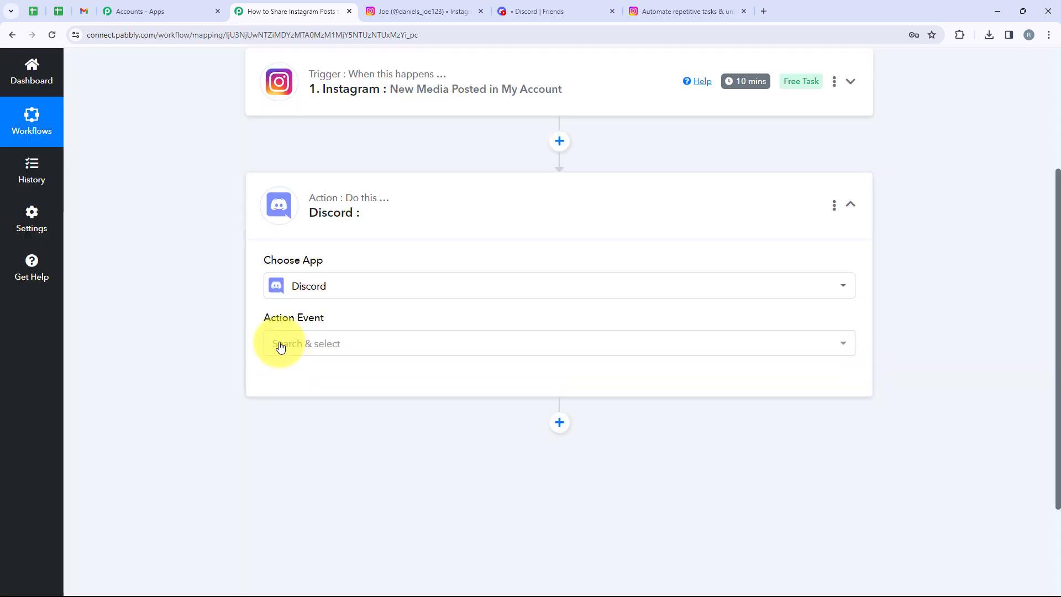
- Set the Discord action event to Send Channel Message (HTML) and connect it
triple_click(321, 317)
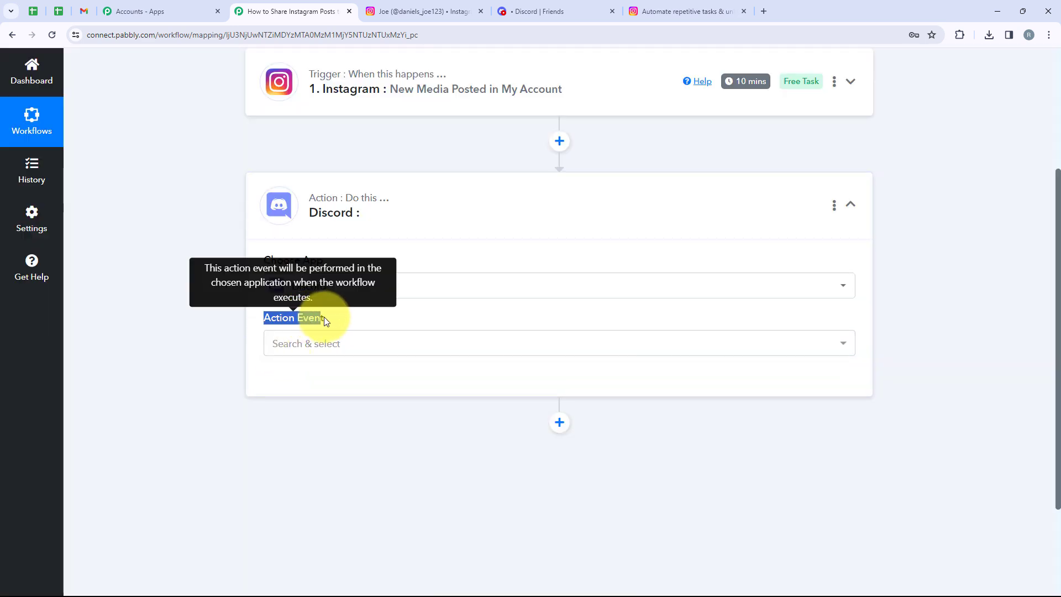
left_click(327, 342)
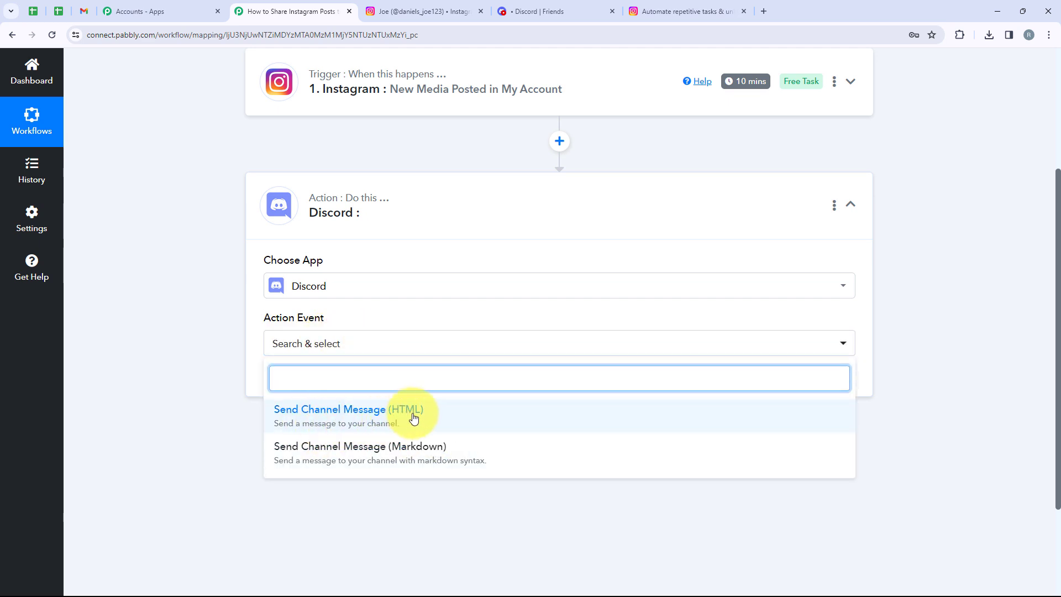
left_click(449, 408)
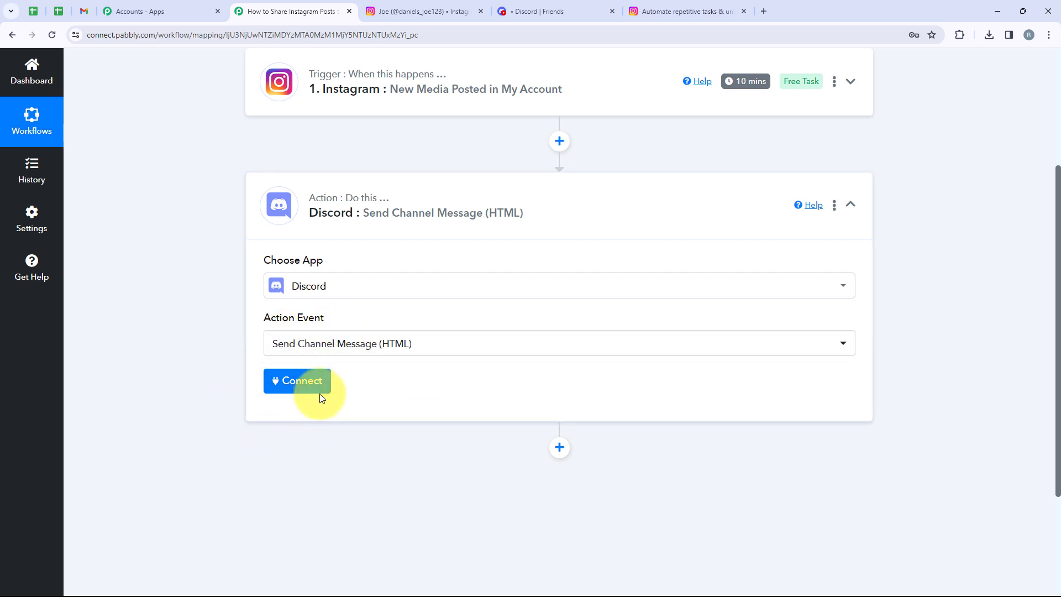
left_click(280, 386)
- Scroll down to the Webhook URL field, then go to Discord to fetch the URL
scroll(253, 394, "down", 1)
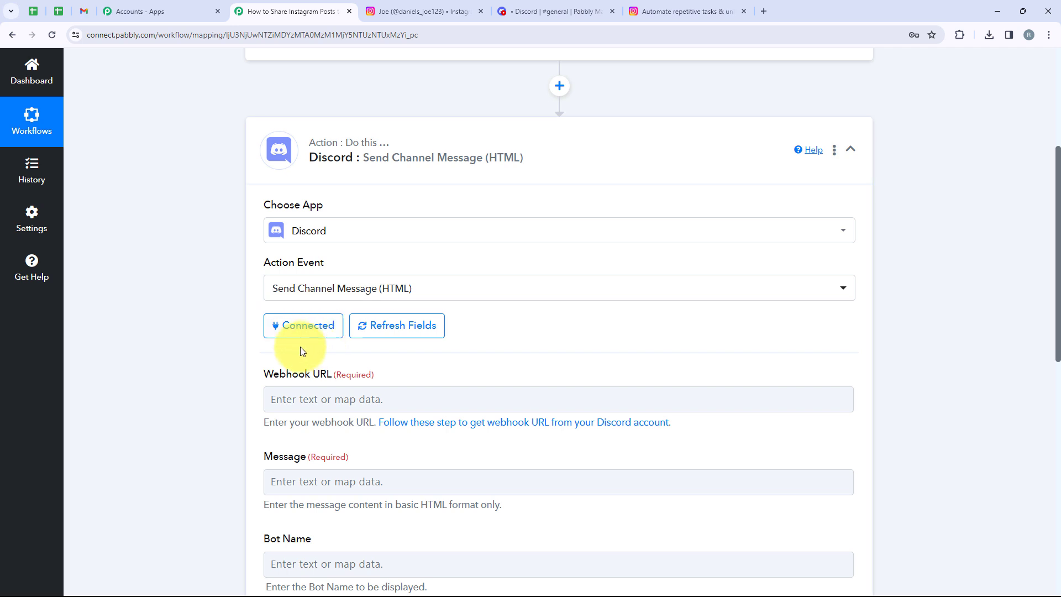
scroll(302, 352, "down", 3)
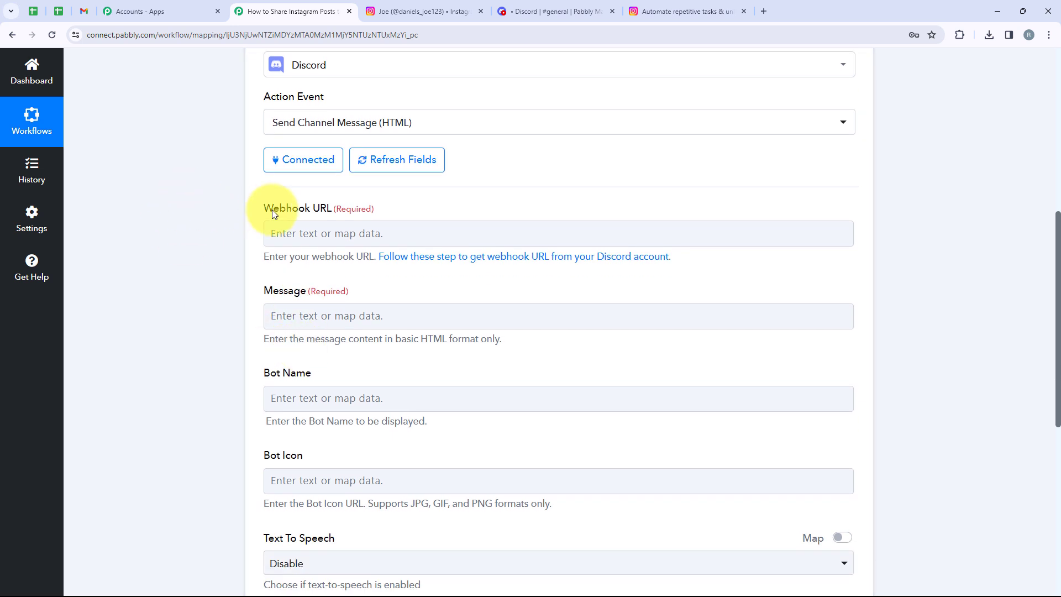
left_click_drag(324, 215, 338, 207)
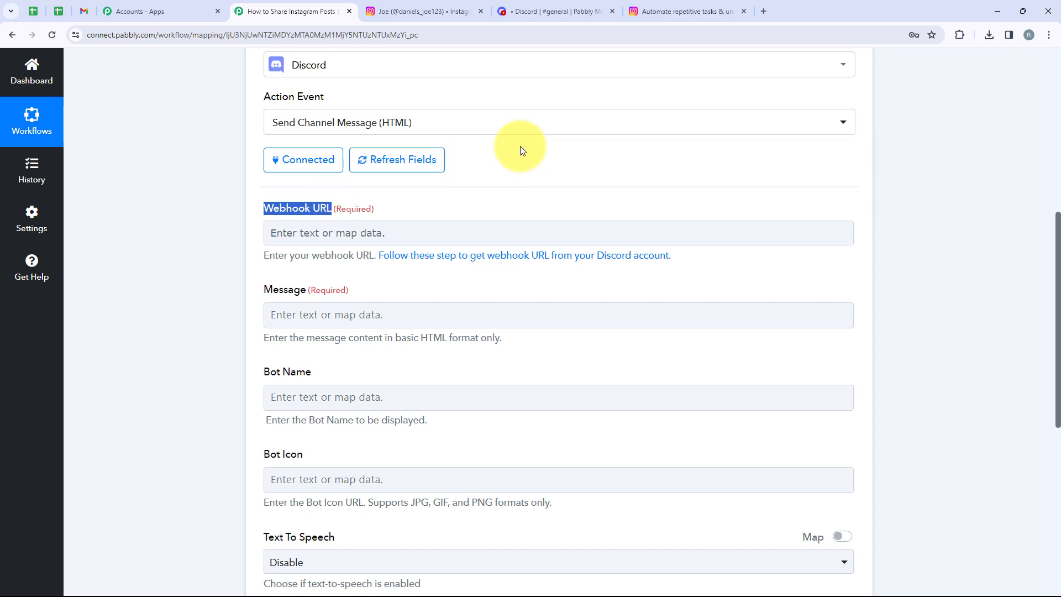
left_click(528, 11)
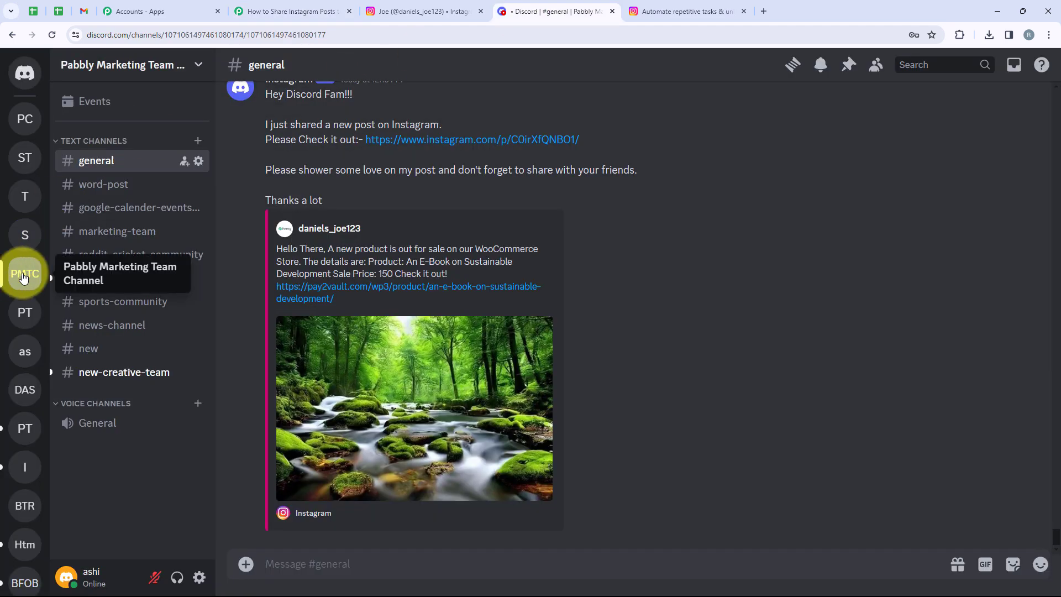
- Go to Server Settings > Integrations > Webhooks for the Pabbly Marketing Team Channel server
left_click(200, 69)
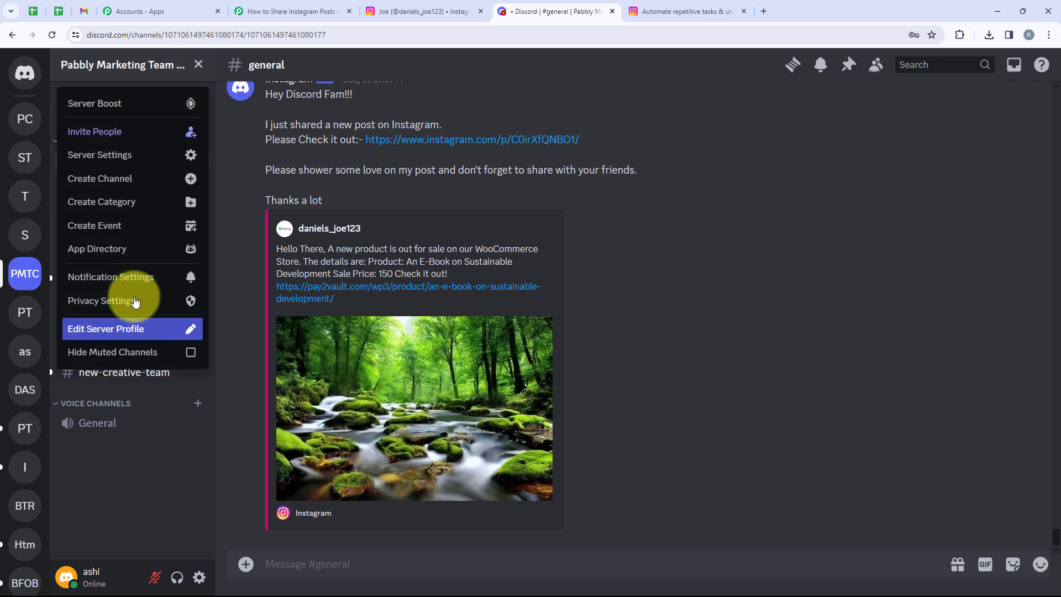
left_click(127, 165)
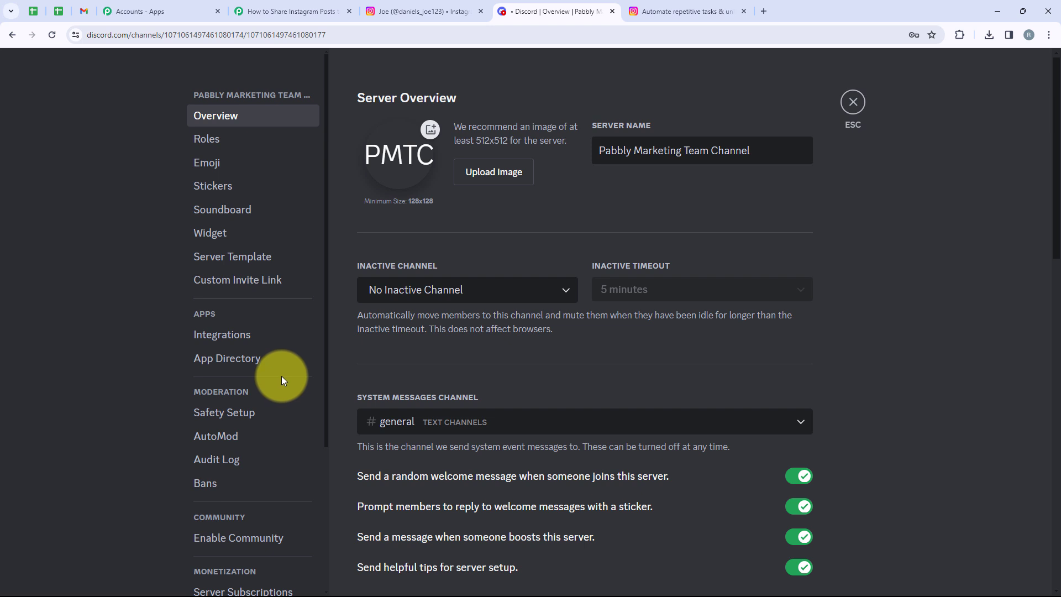
left_click(243, 338)
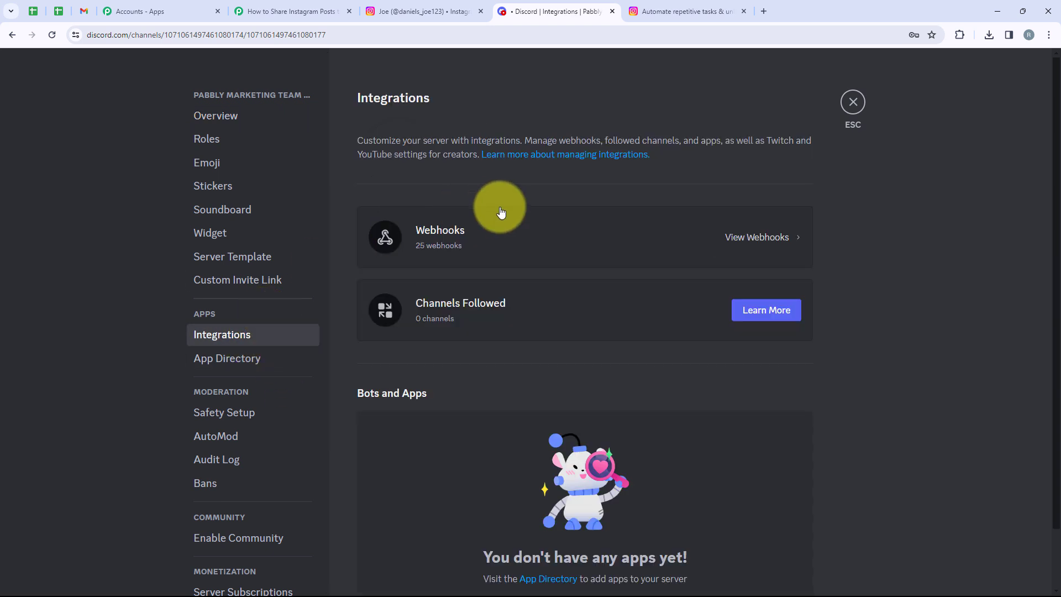
left_click(760, 239)
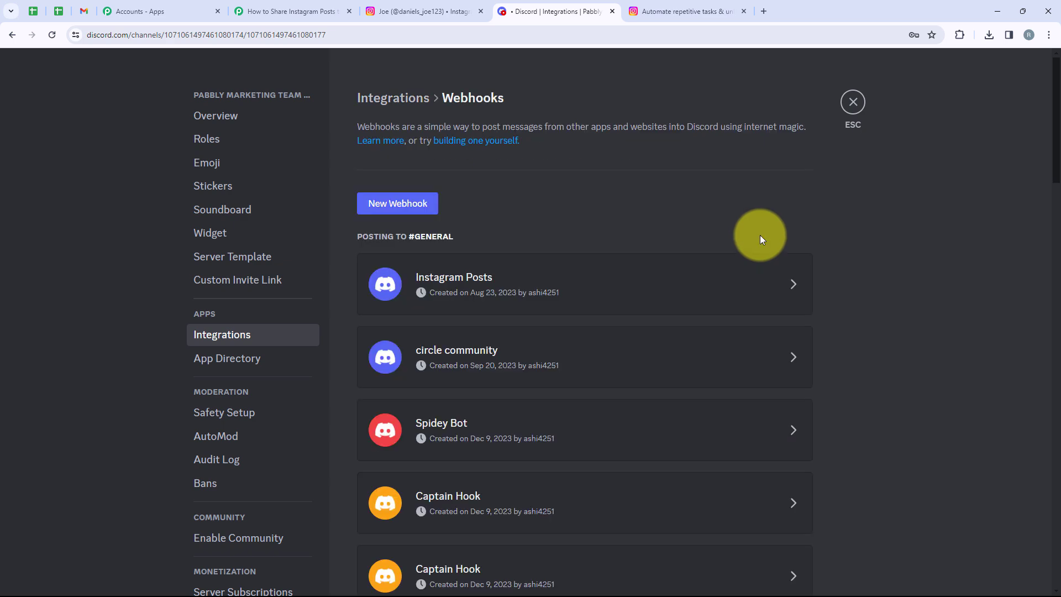
- Expand the Instagram Posts webhook to view its details
scroll(688, 395, "down", 2)
scroll(708, 391, "up", 3)
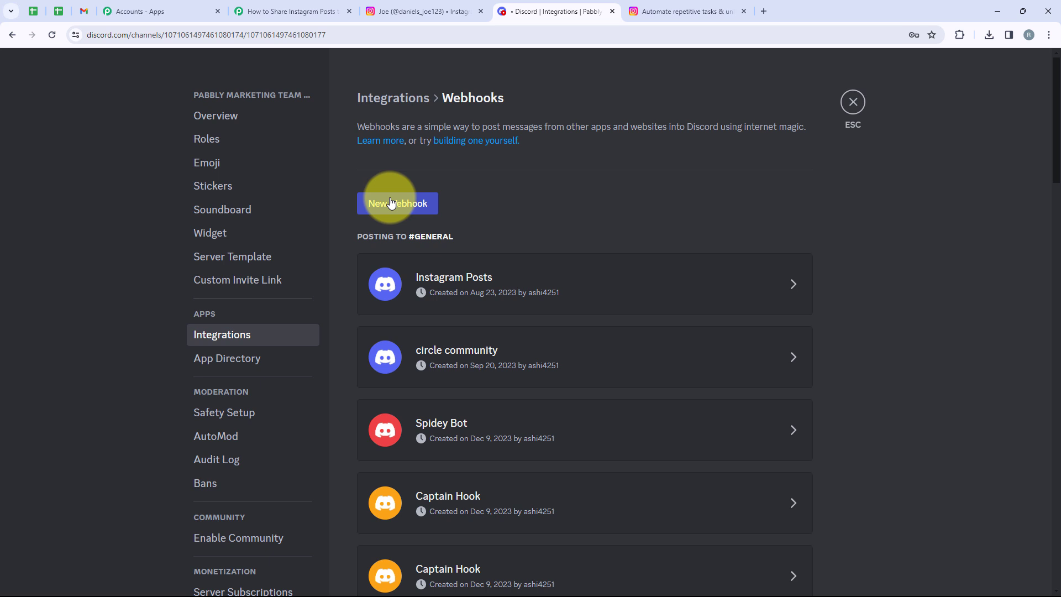
left_click(464, 286)
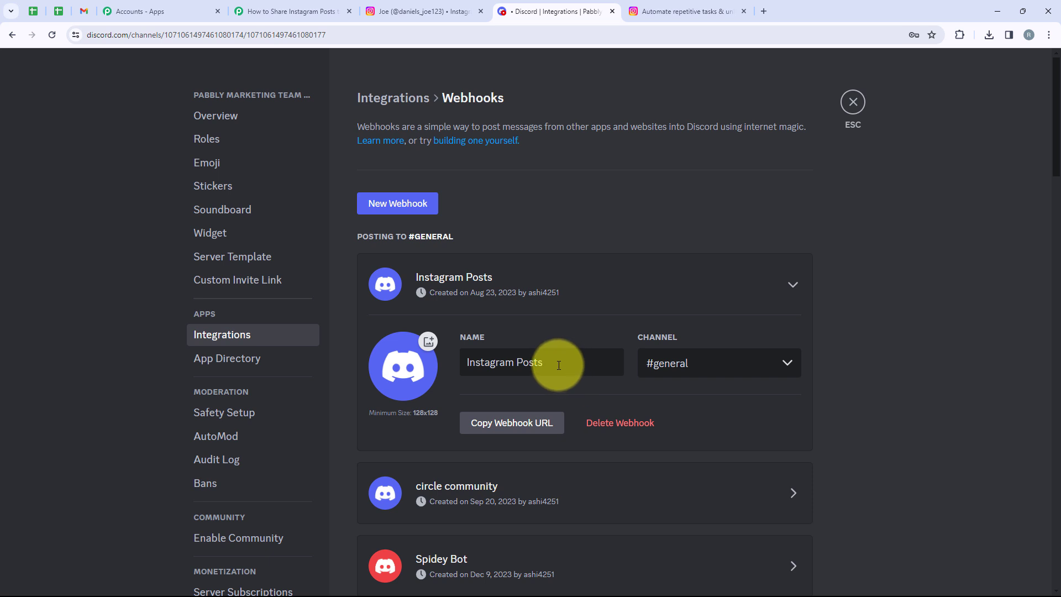
left_click_drag(558, 365, 463, 357)
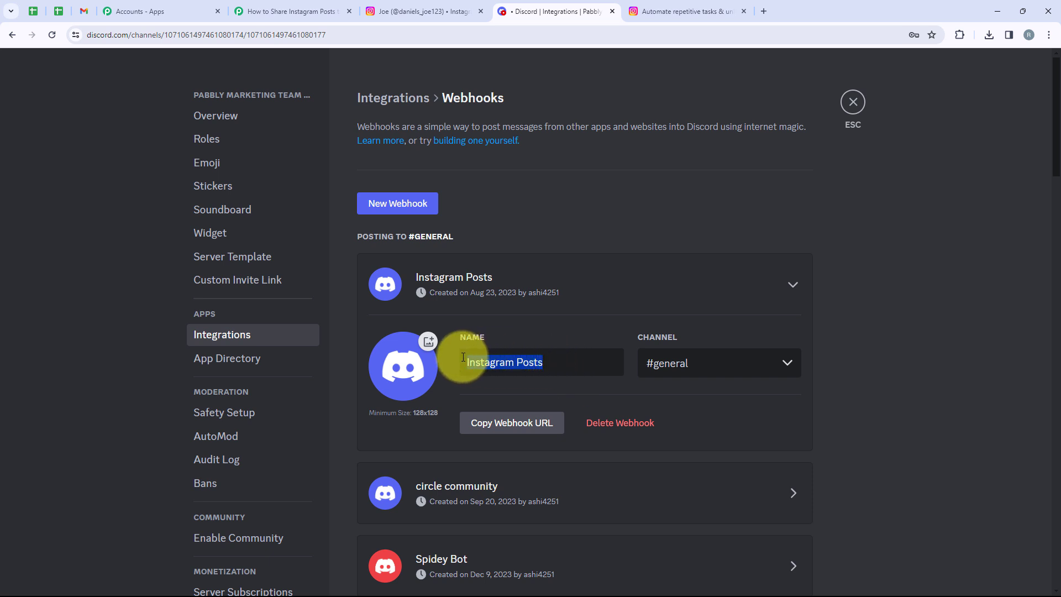
left_click(559, 360)
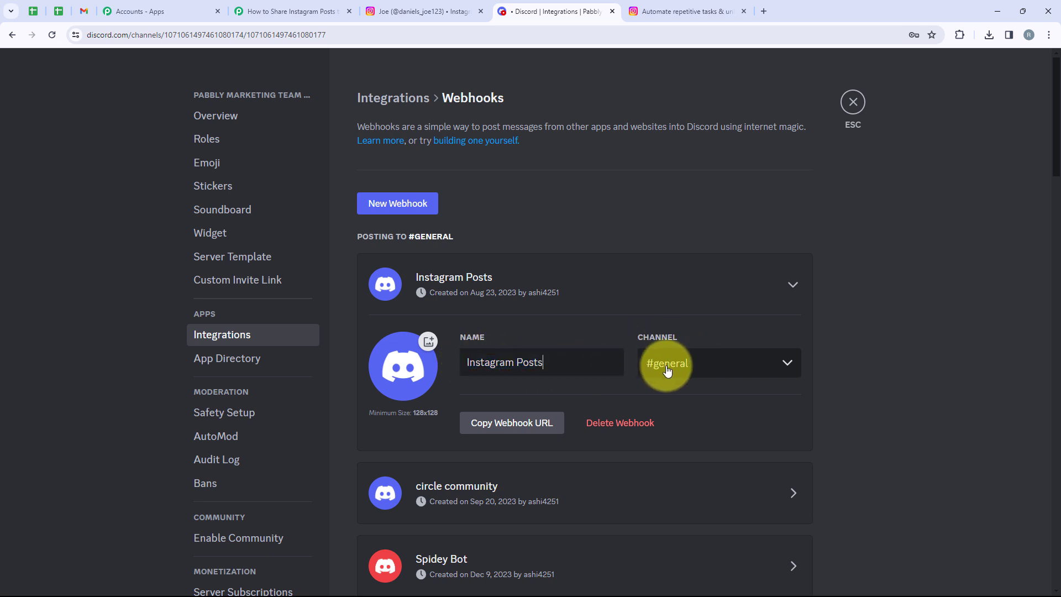
- Keep #general as the webhook's channel and copy the Instagram Posts webhook URL
left_click(667, 371)
scroll(700, 420, "down", 2)
scroll(700, 420, "up", 3)
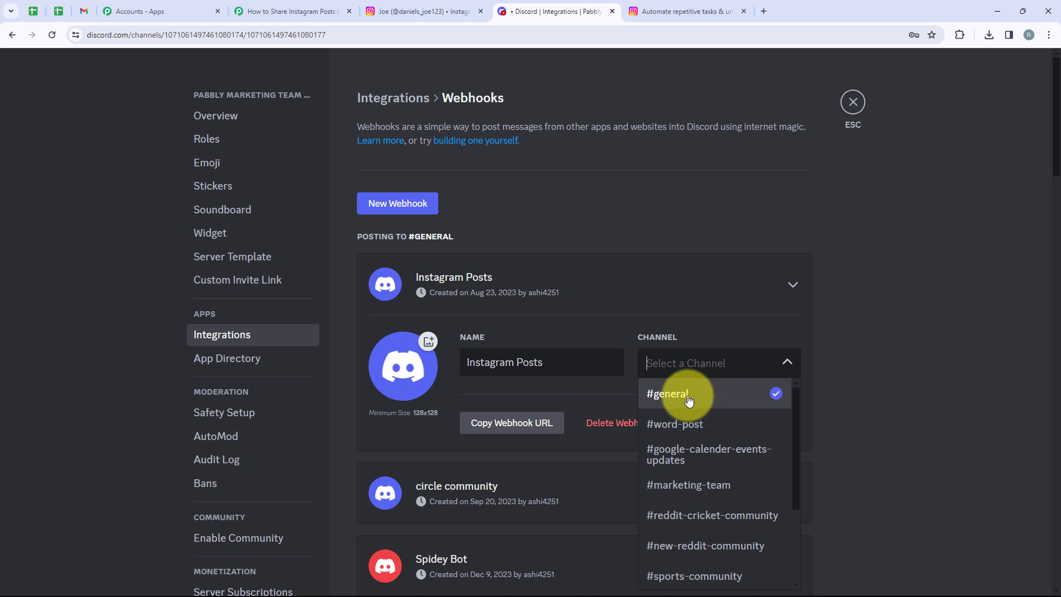
left_click(666, 392)
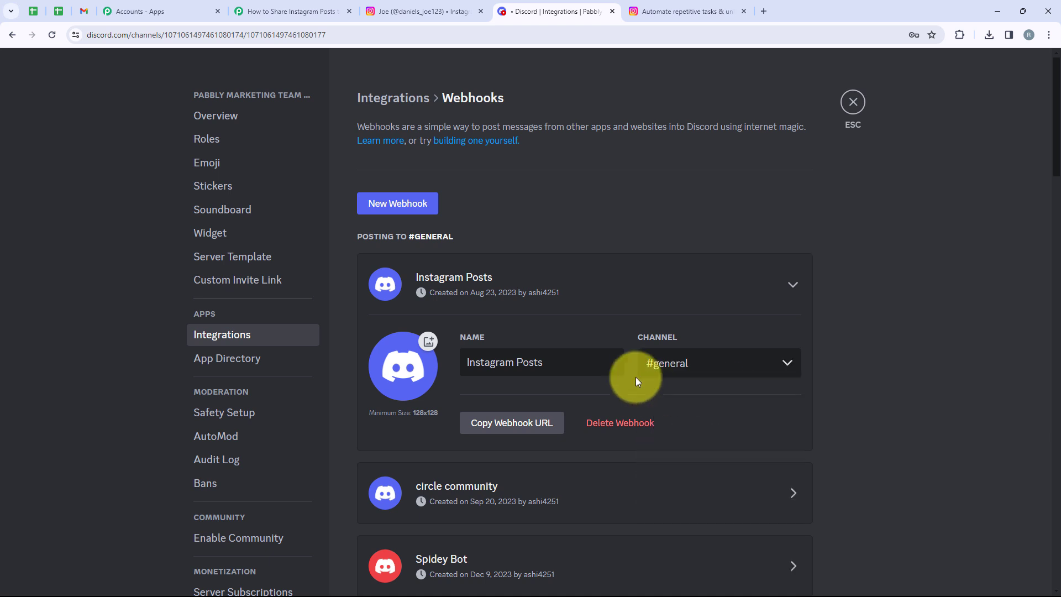
left_click(541, 425)
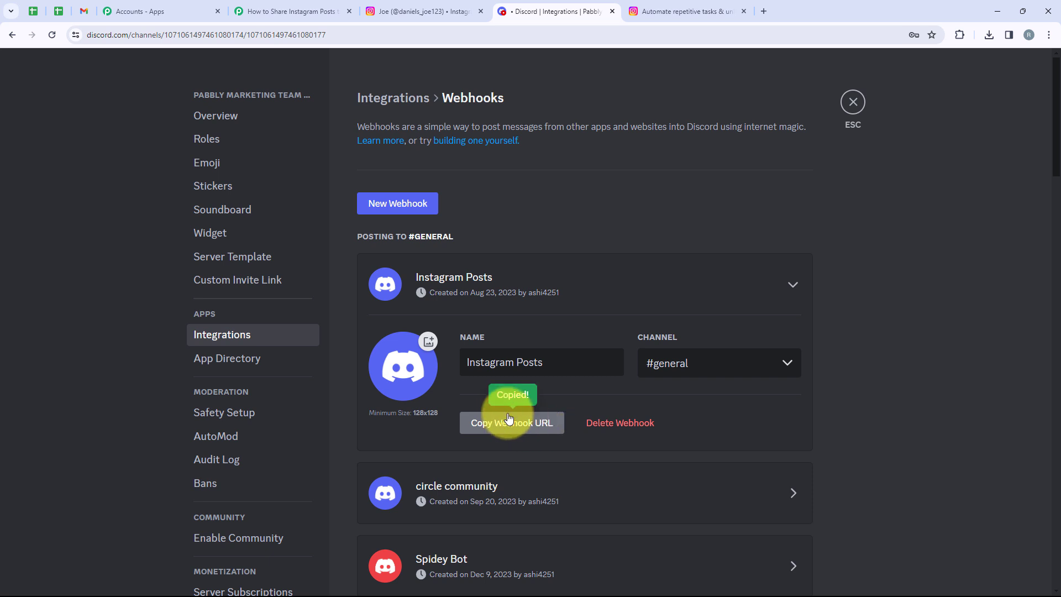
left_click(260, 11)
- Paste the copied Discord webhook URL into the action's Webhook URL field
left_click(378, 232)
right_click(378, 231)
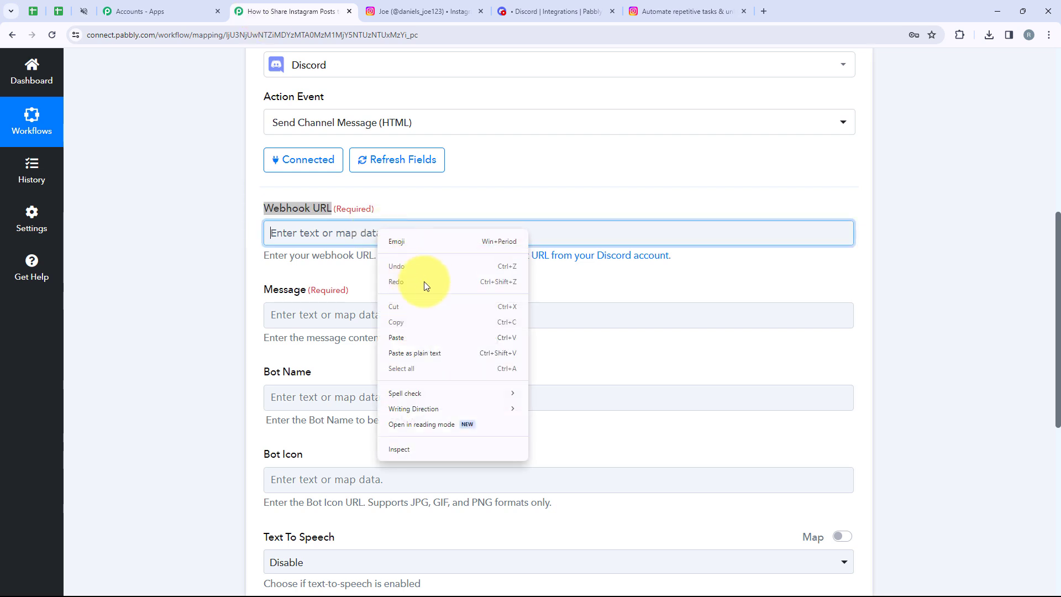
left_click(421, 338)
left_click(217, 277)
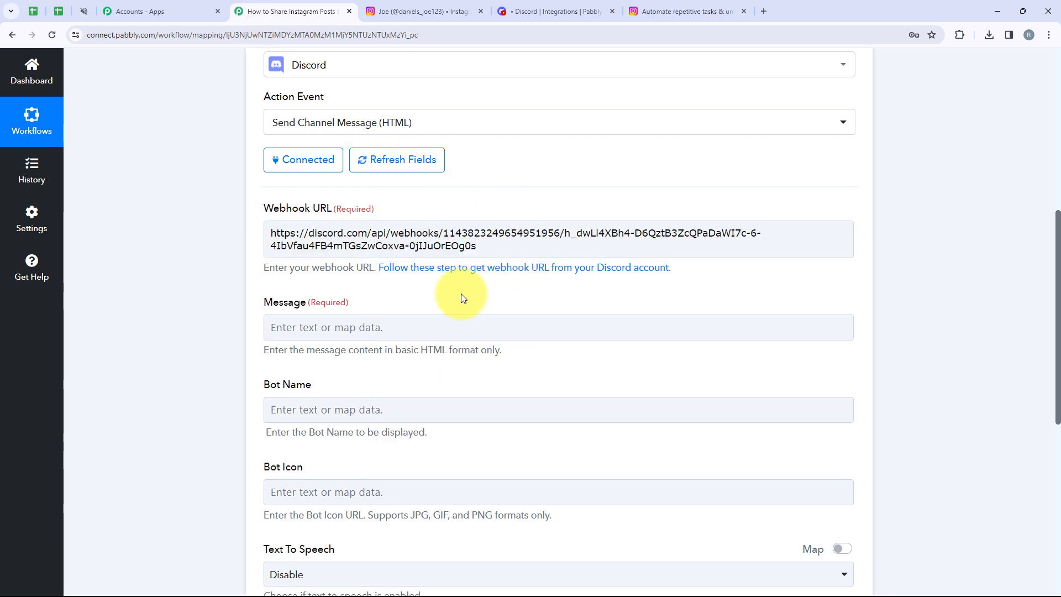
scroll(449, 279, "down", 2)
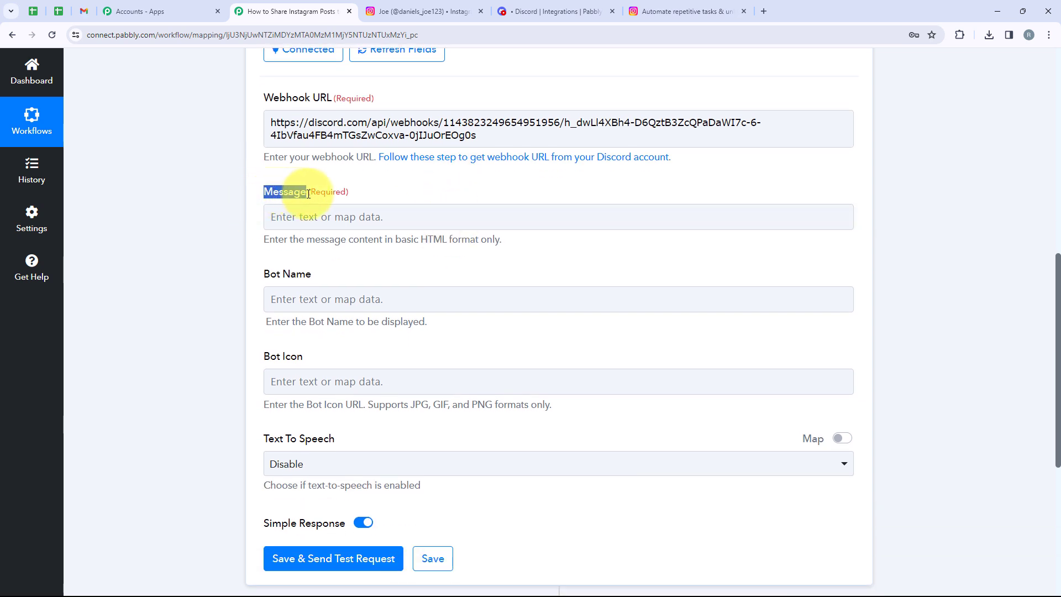
- Paste the 'Hey Discord Fam!!!' message and insert the Instagram Permalink after 'Please Check it out:-'
left_click(329, 218)
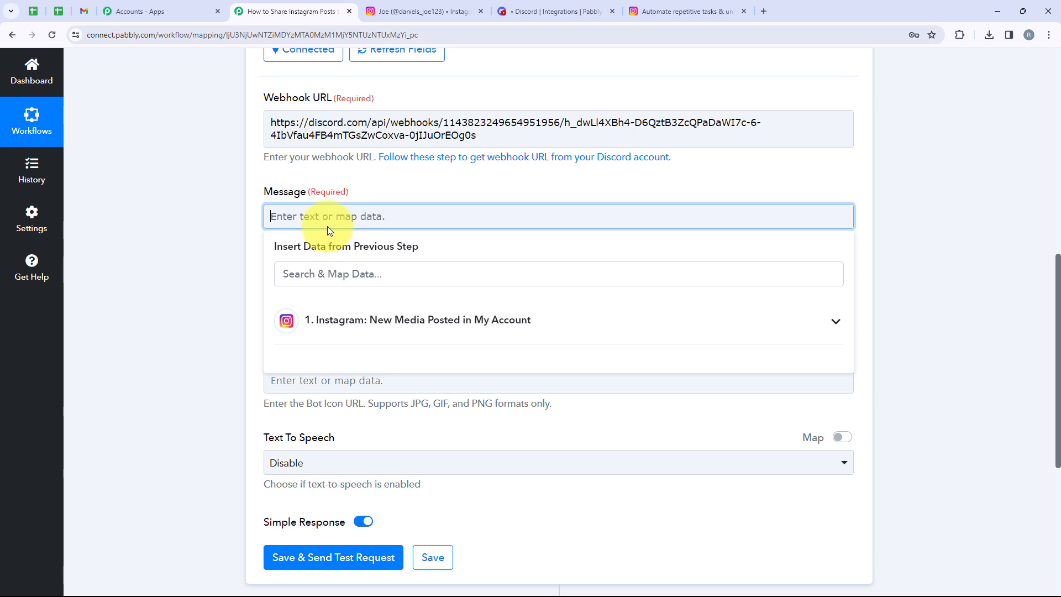
key("ctrl+v")
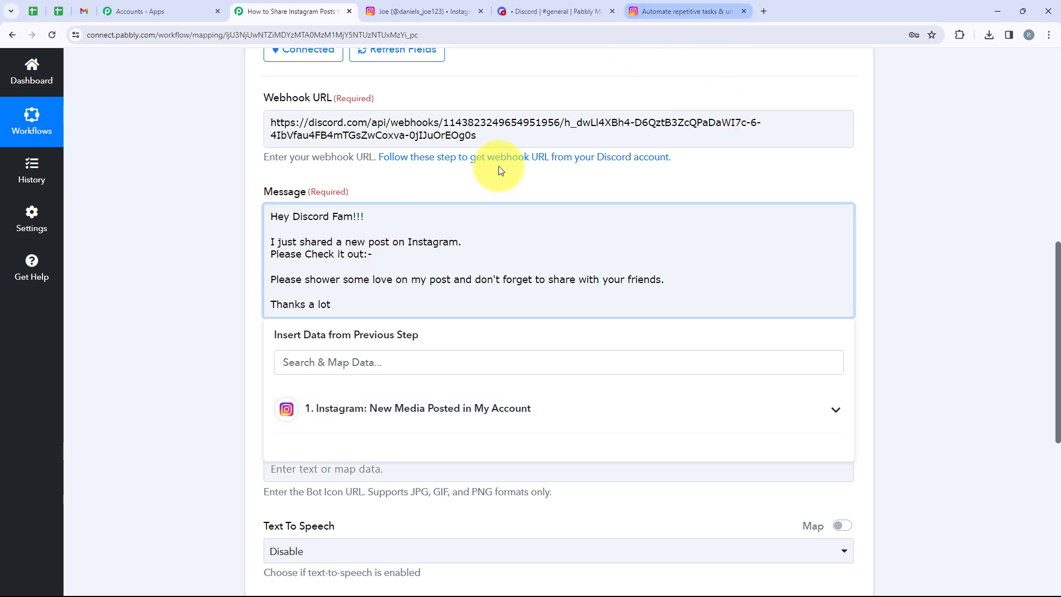
left_click(813, 411)
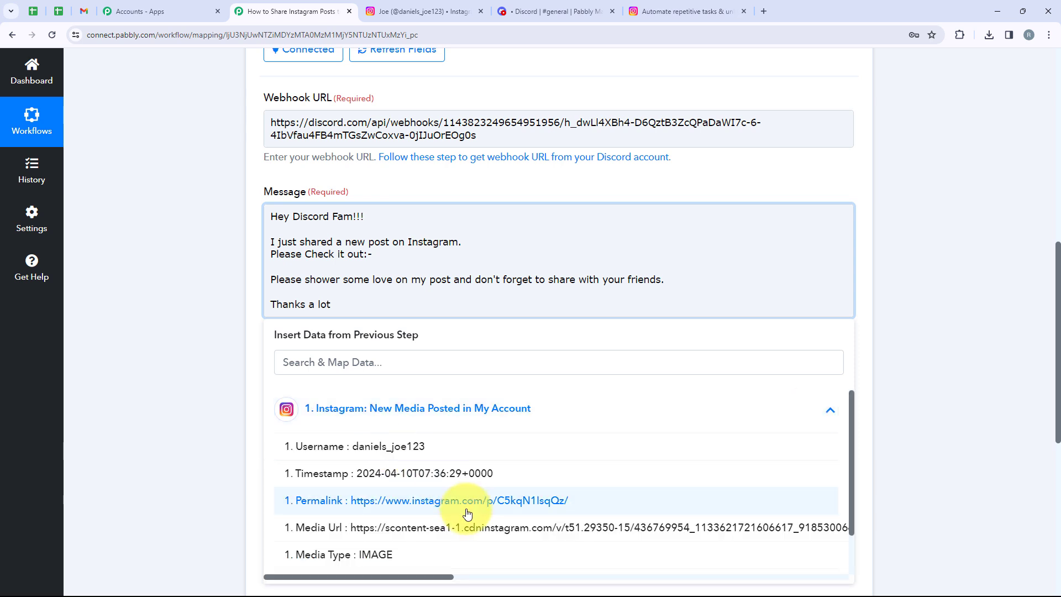
scroll(467, 512, "down", 1)
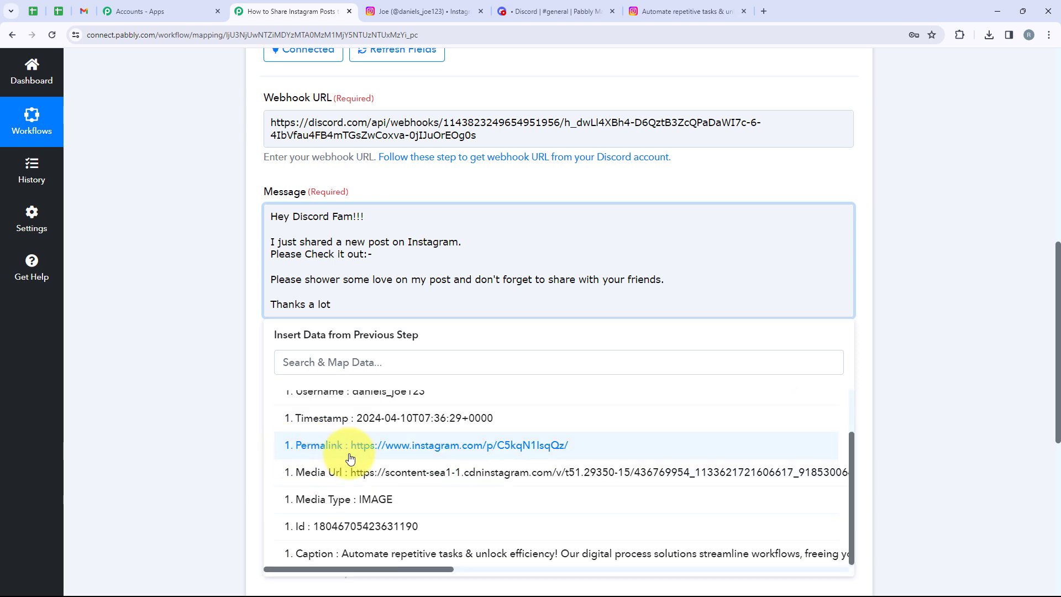
left_click(395, 446)
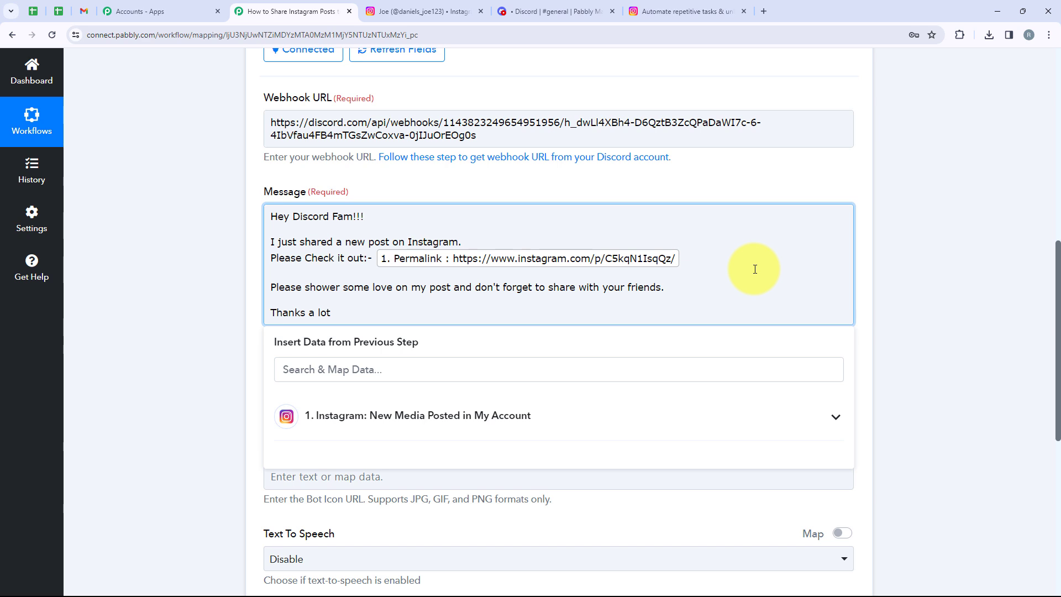
left_click(164, 315)
scroll(164, 316, "down", 2)
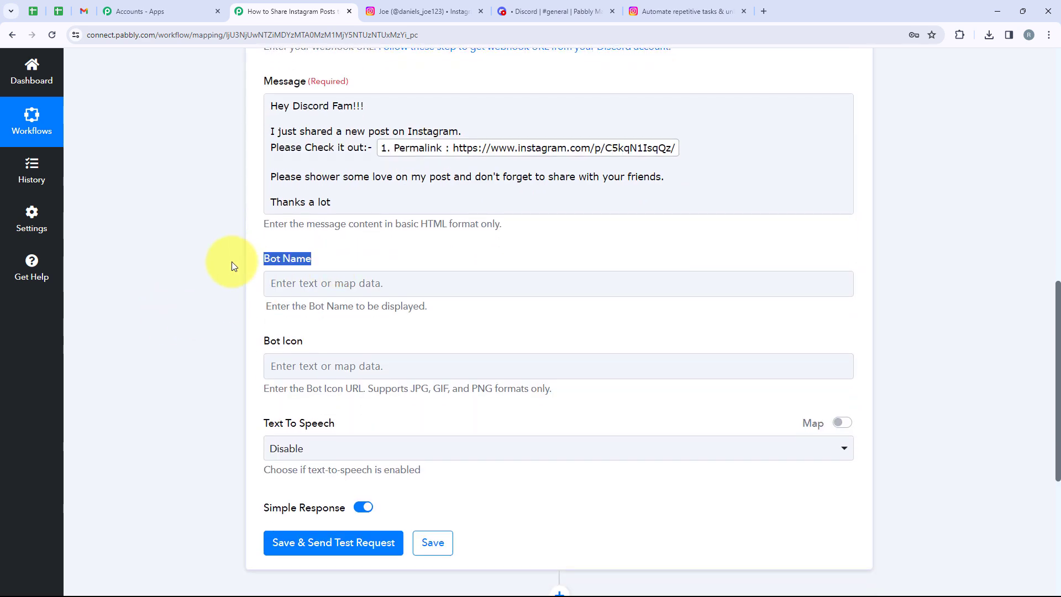
- Set Bot Name to 'Instagram', leave Bot Icon empty, and set Text To Speech to Disable
left_click(334, 282)
type("Instagr")
left_click(256, 346)
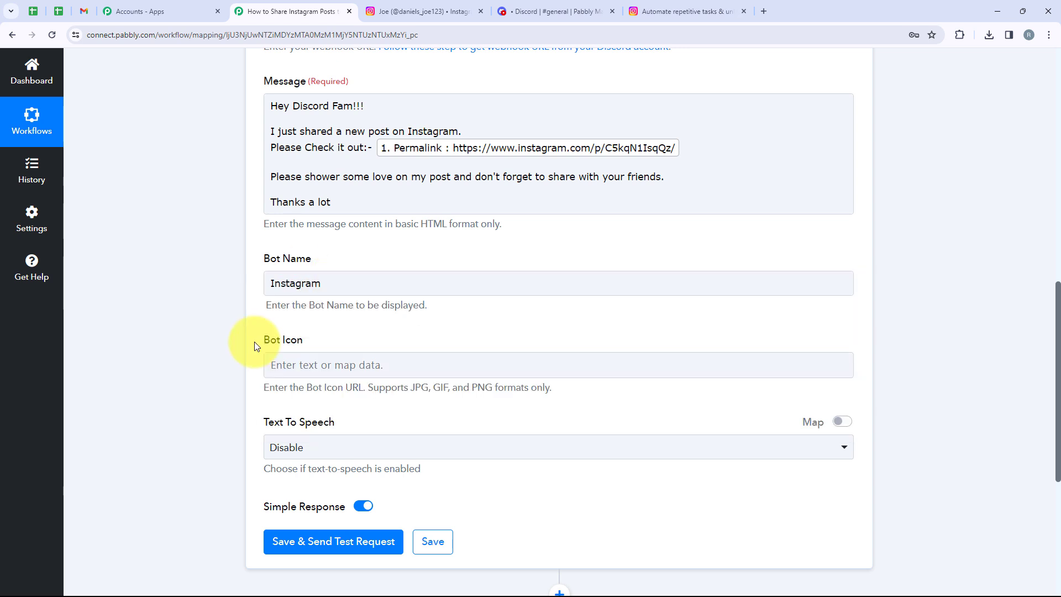
left_click(331, 364)
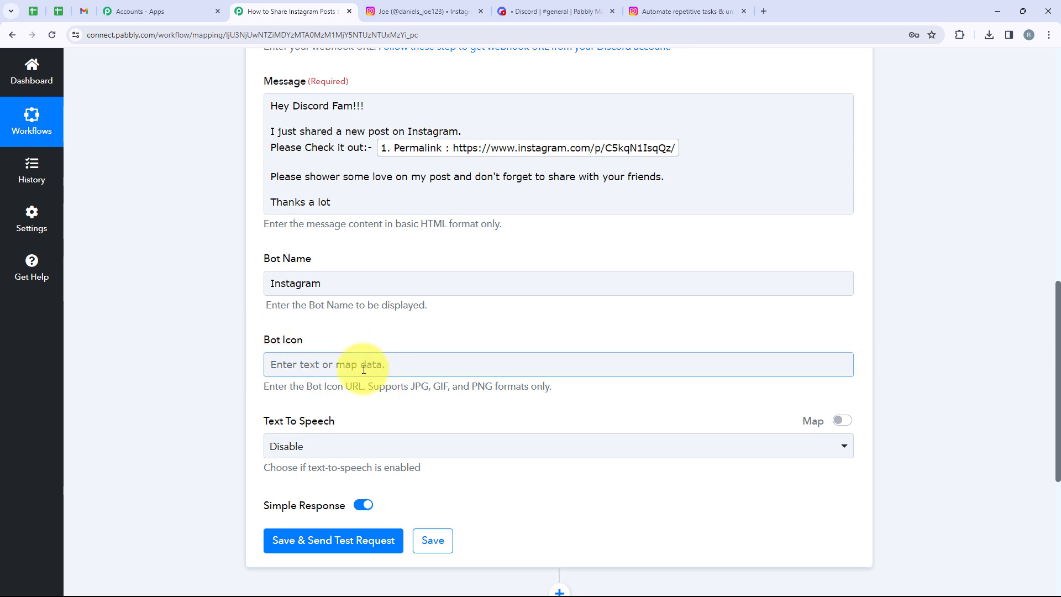
scroll(354, 420, "down", 1)
left_click_drag(348, 363, 251, 365)
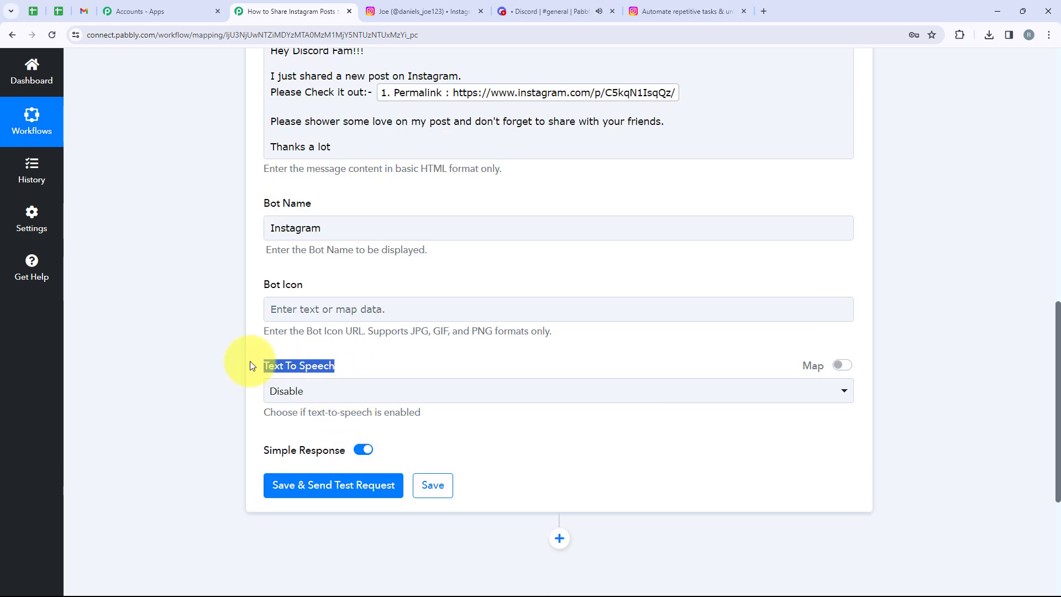
left_click(333, 394)
left_click(342, 459)
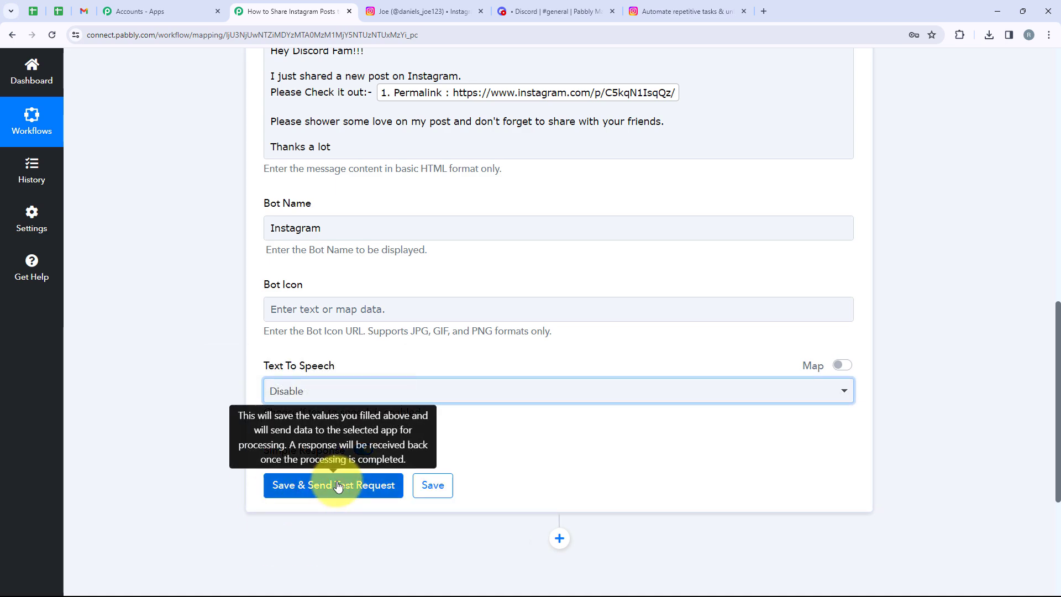
- Save the Discord step and send a test request, which returns HTTP status 204
left_click(338, 486)
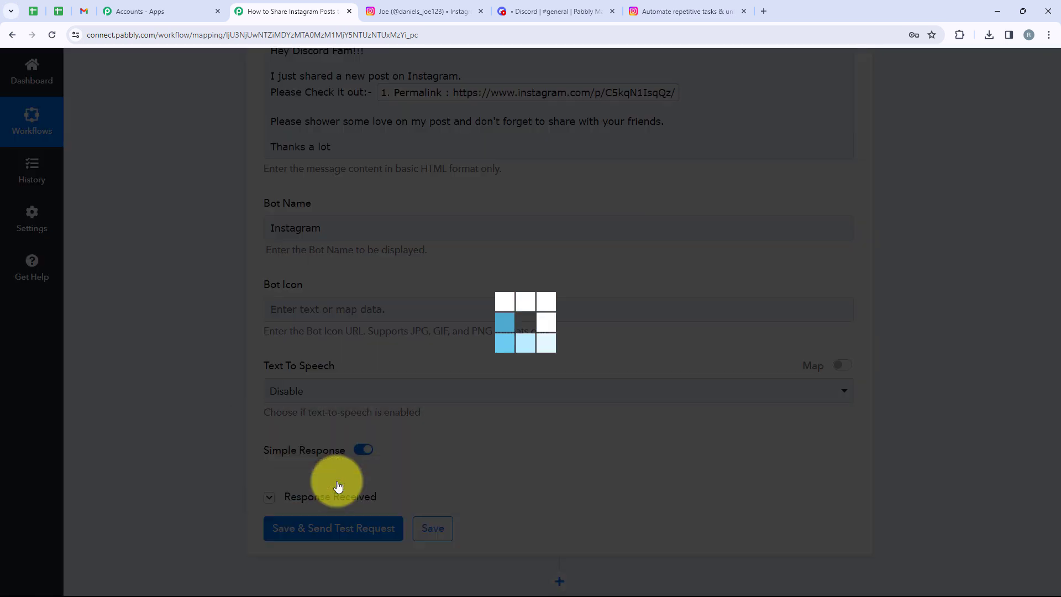
scroll(443, 400, "down", 4)
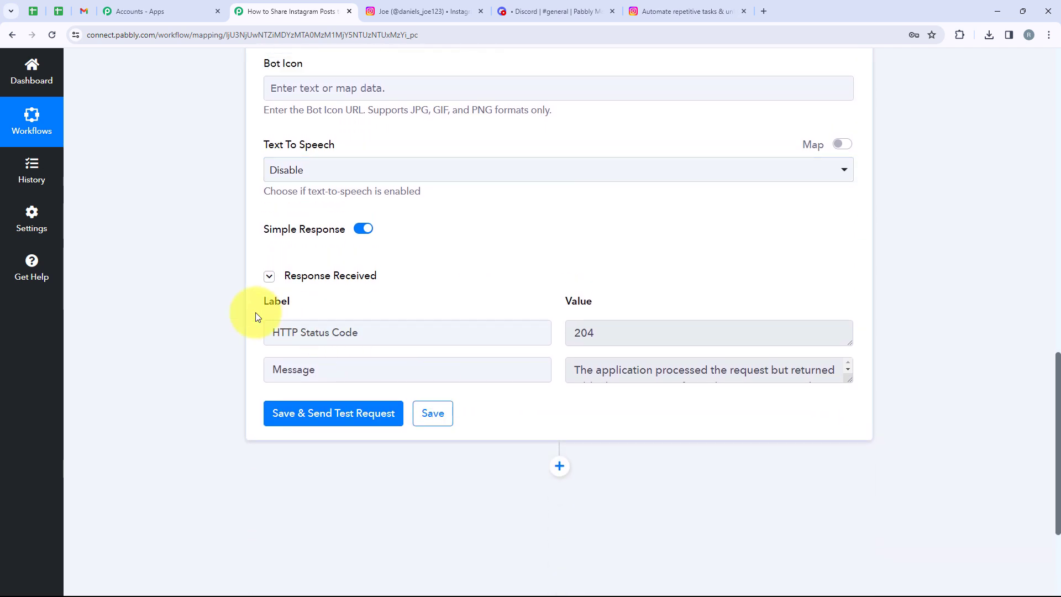
left_click_drag(273, 331, 572, 332)
left_click_drag(847, 379, 846, 423)
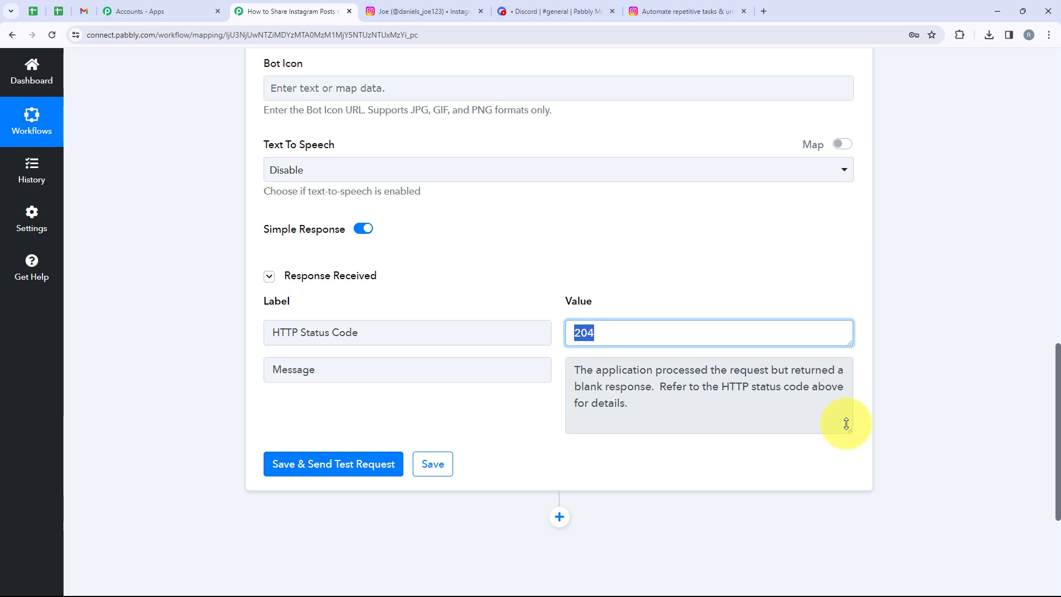
left_click(553, 11)
scroll(744, 304, "down", 5)
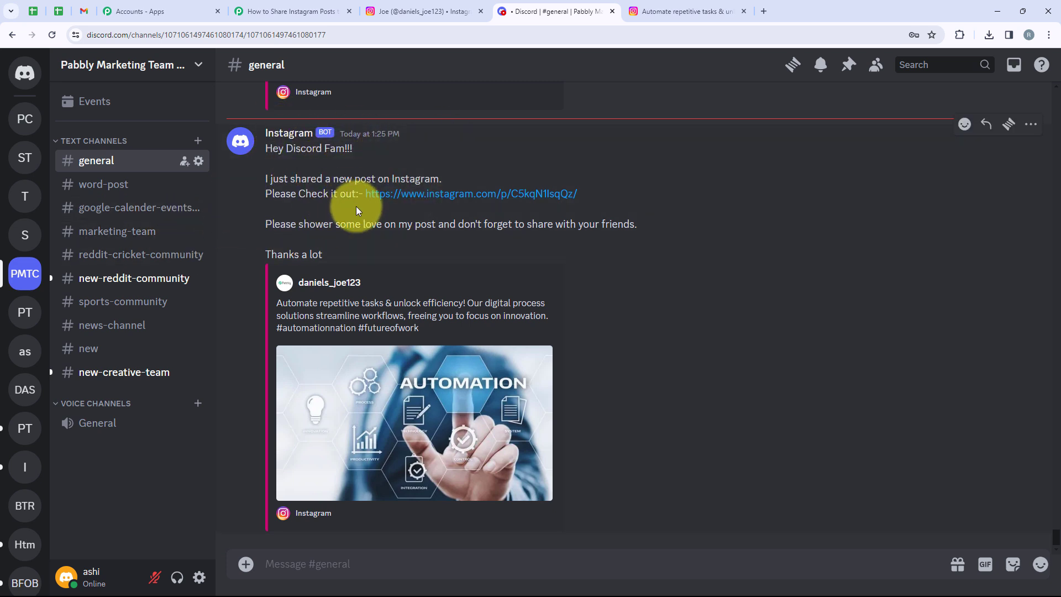
- Check the Instagram bot's test message with the post link in #general
left_click_drag(364, 192, 630, 206)
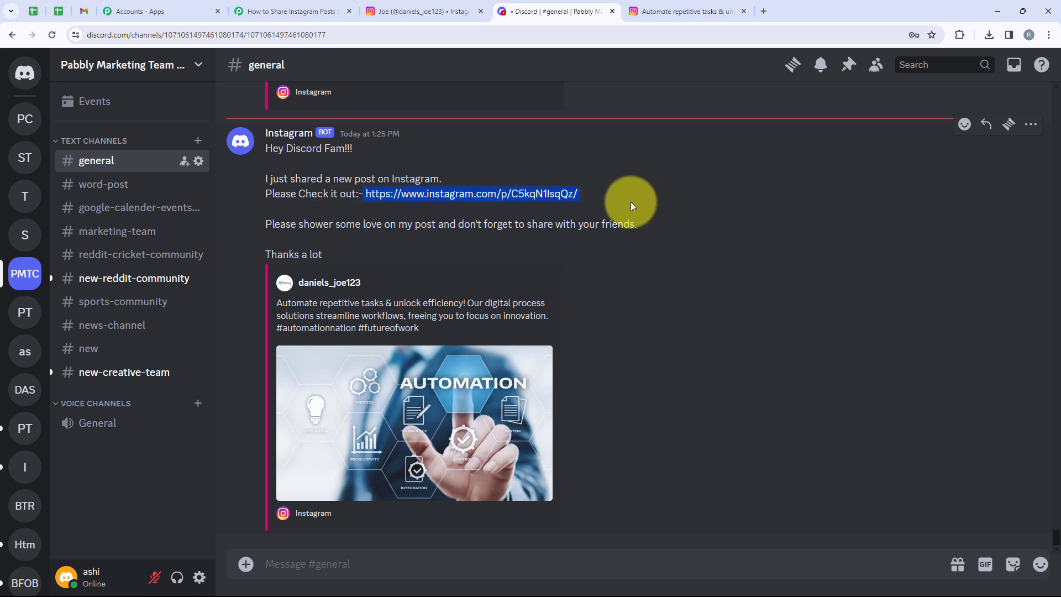
left_click(830, 257)
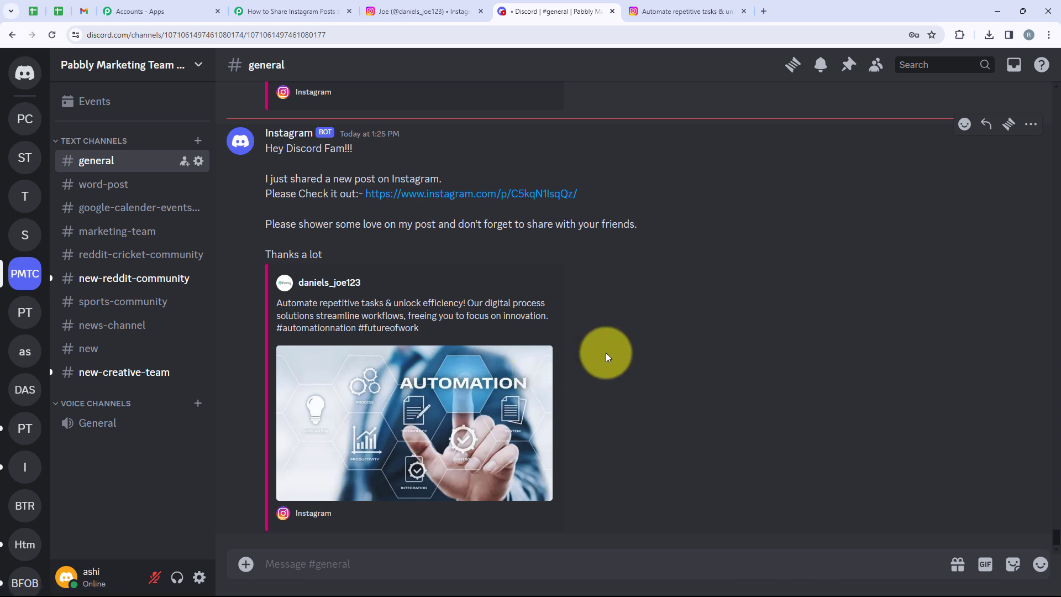
left_click(641, 4)
- Start a new Instagram post using the Pabbly Connect image from the computer
left_click(37, 380)
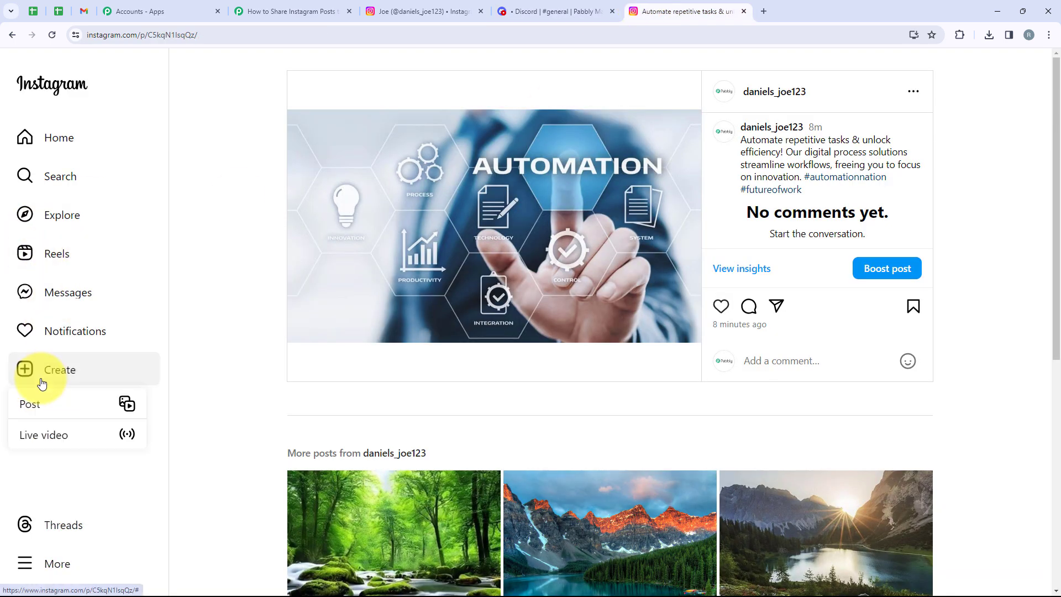
left_click(47, 405)
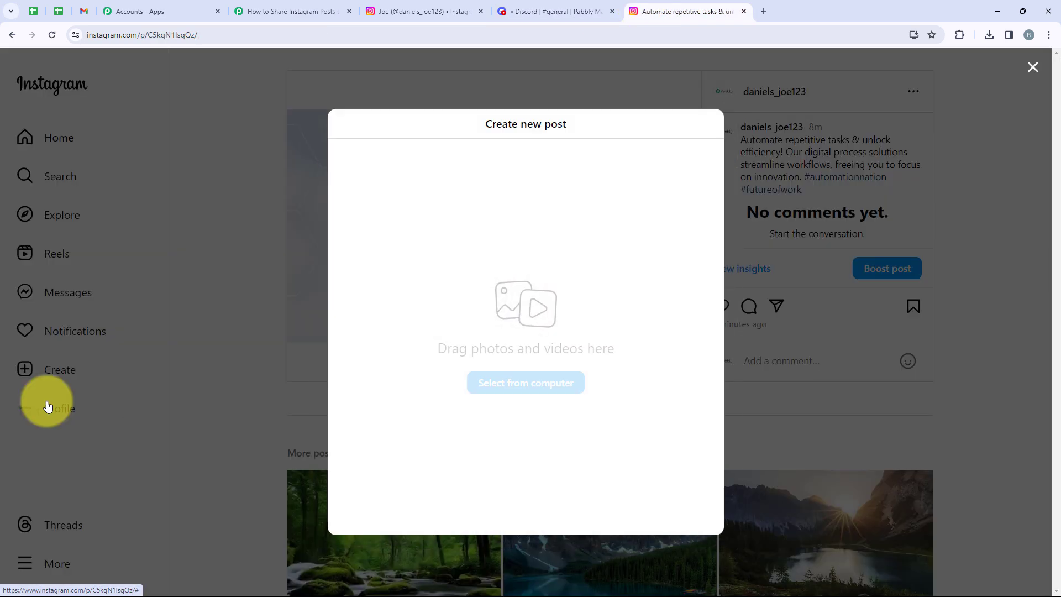
left_click(508, 398)
double_click(177, 97)
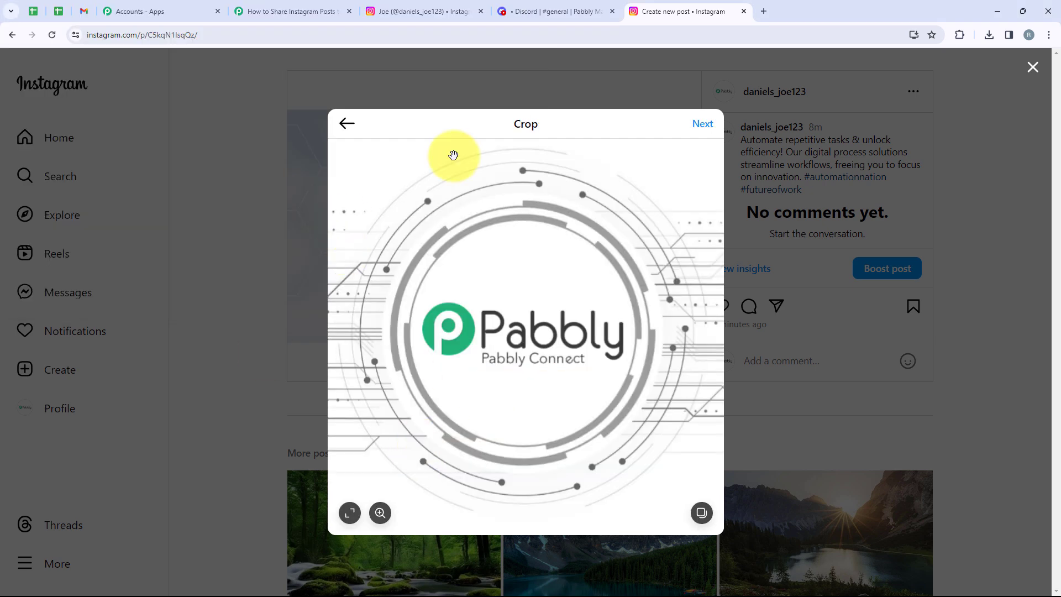
left_click_drag(481, 383, 513, 380)
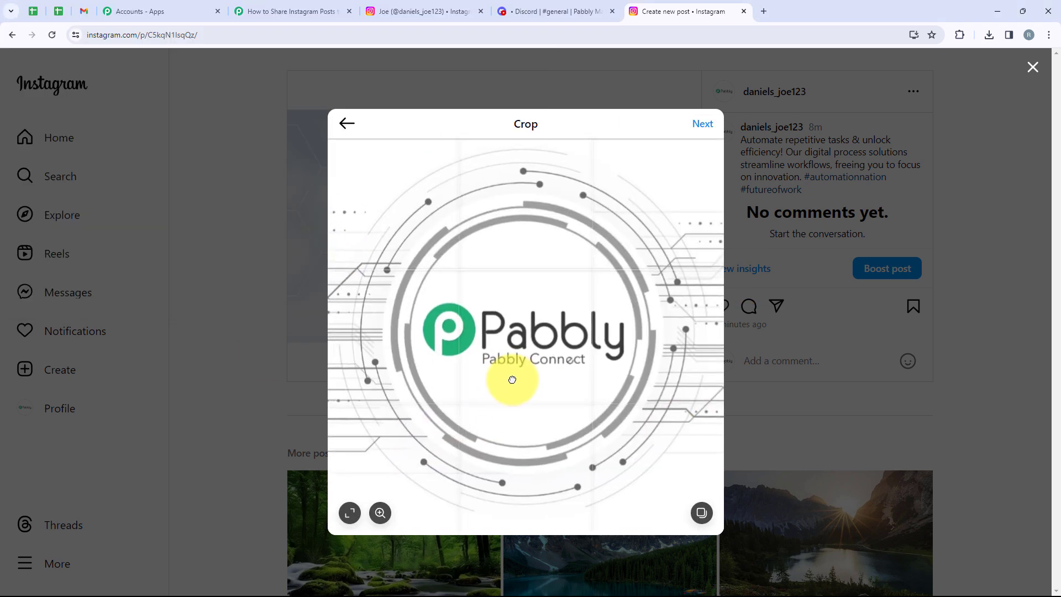
- Add the caption 'Pabbly Connect: Simplifying Business Integrations' and share the post
left_click(699, 131)
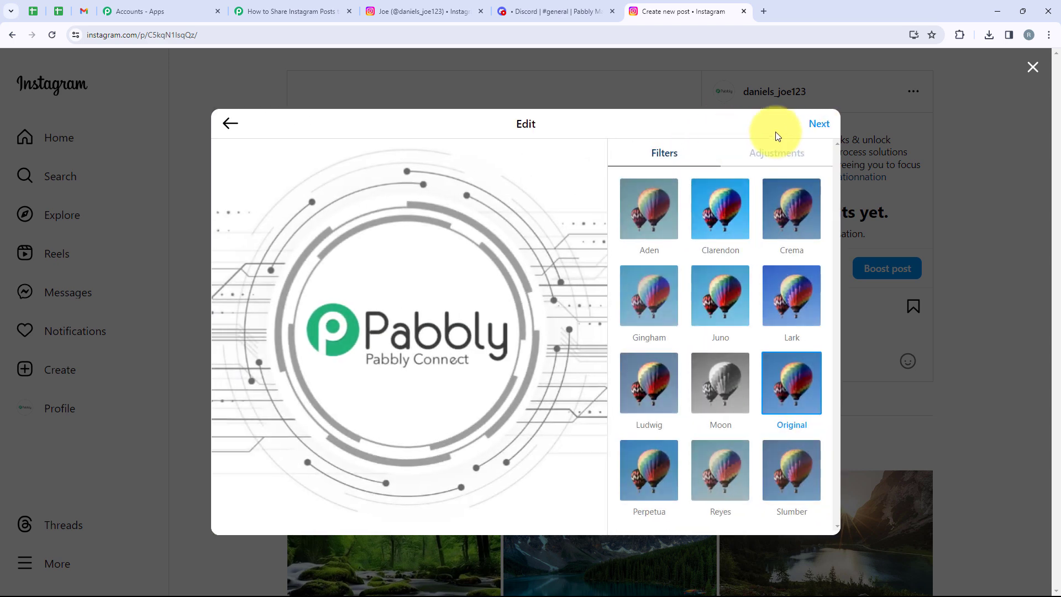
left_click(819, 125)
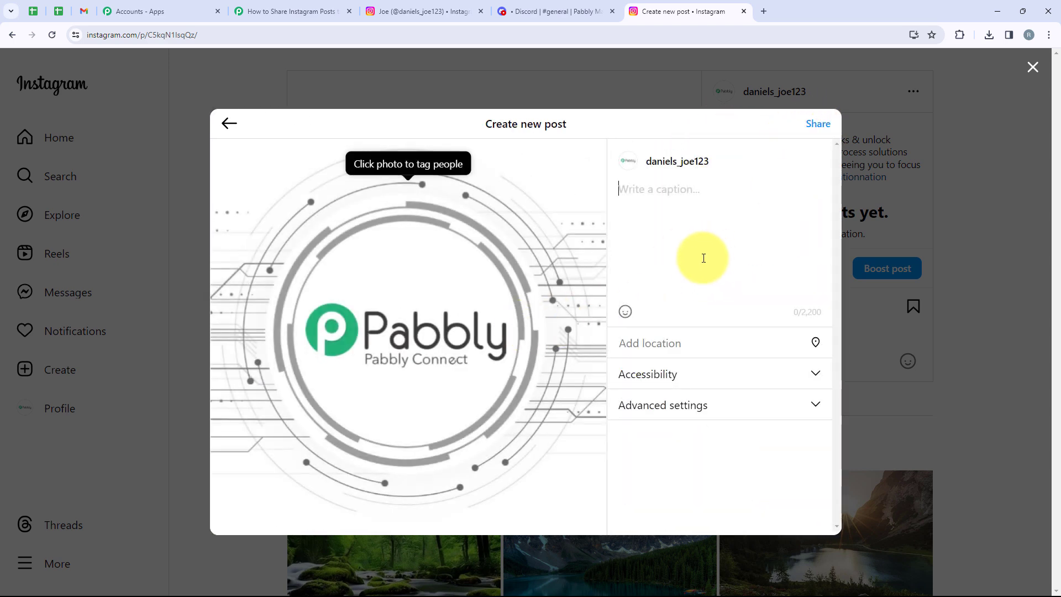
type("\"Pabbly Connect: Simplifying Business Integrations\"")
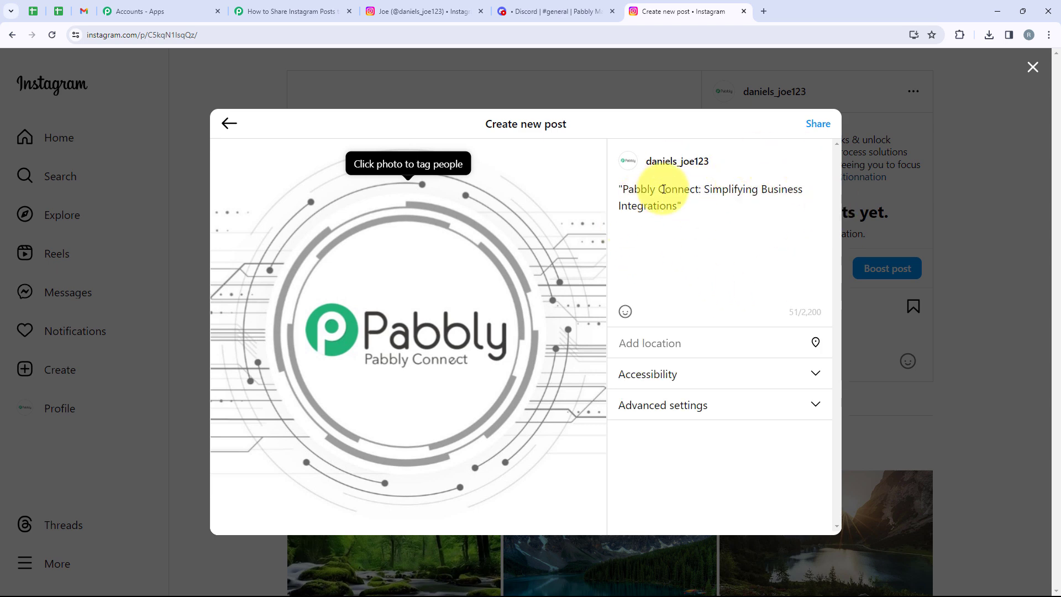
left_click(819, 125)
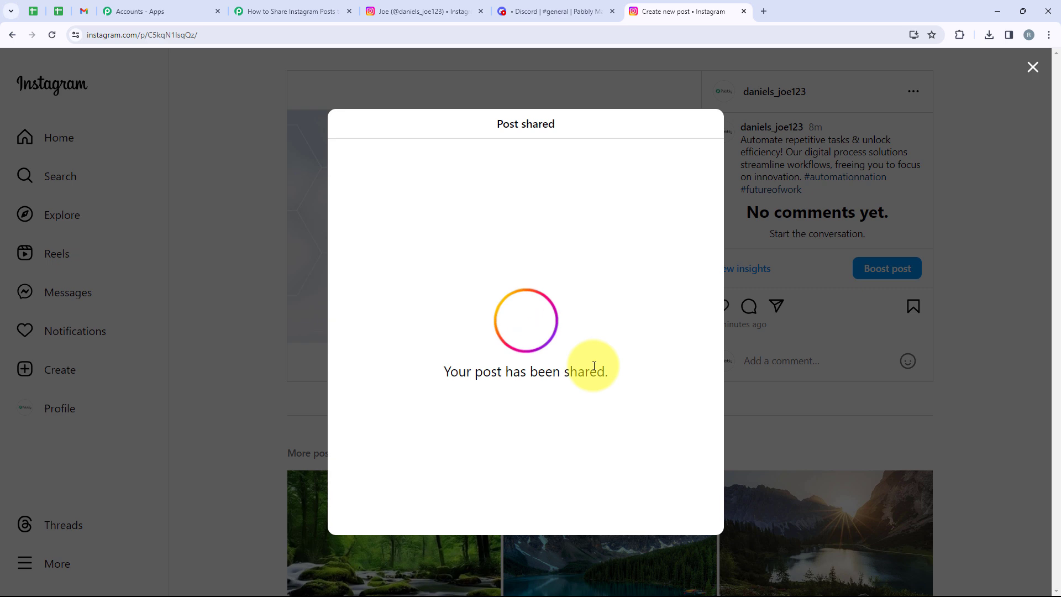
left_click(532, 12)
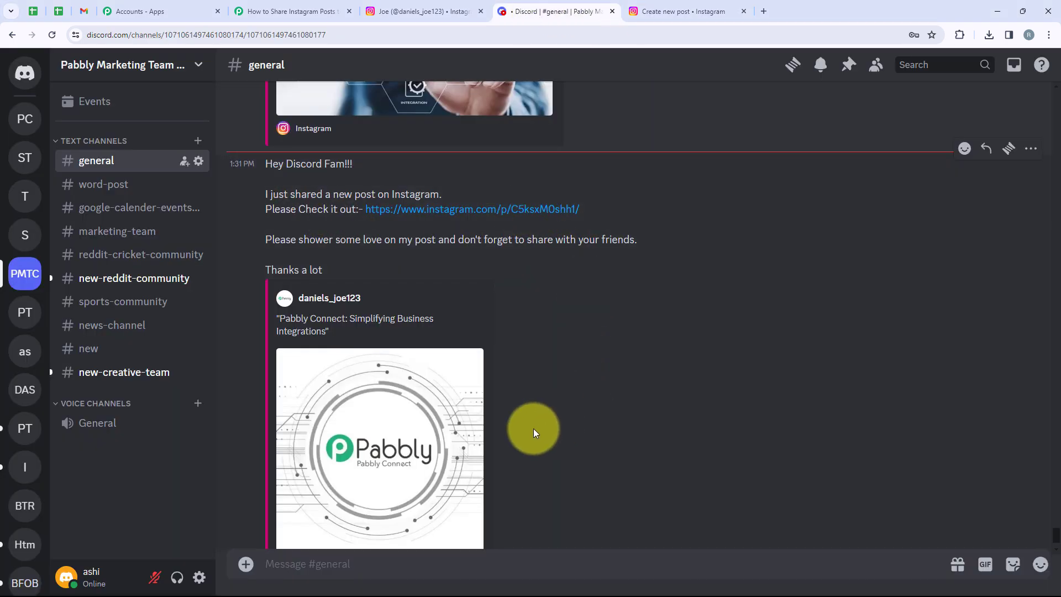
- Review the bot's new announcement for the Pabbly Connect post in #general
scroll(530, 433, "down", 1)
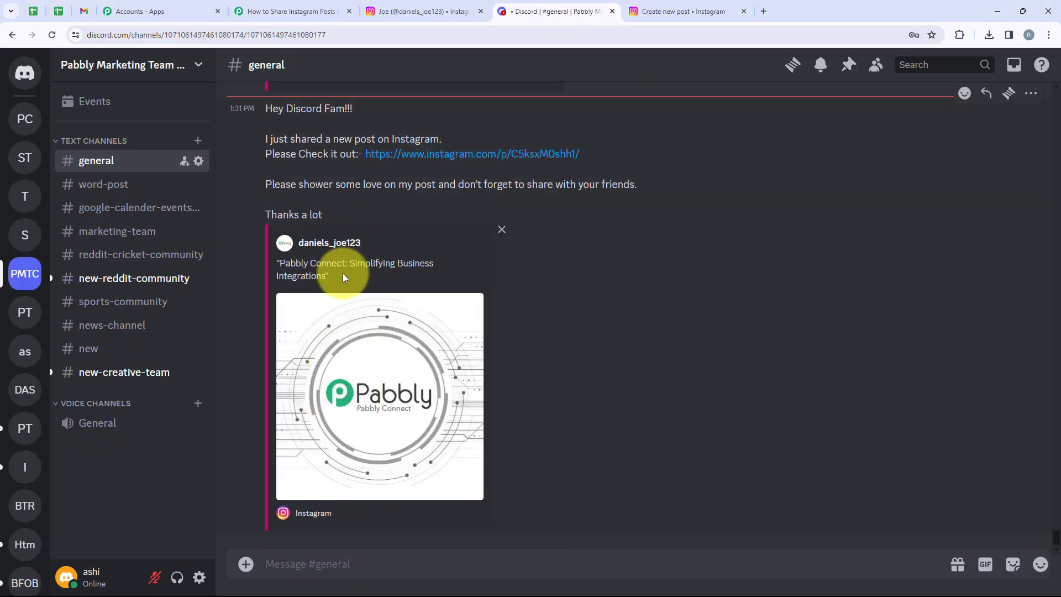
scroll(571, 353, "up", 2)
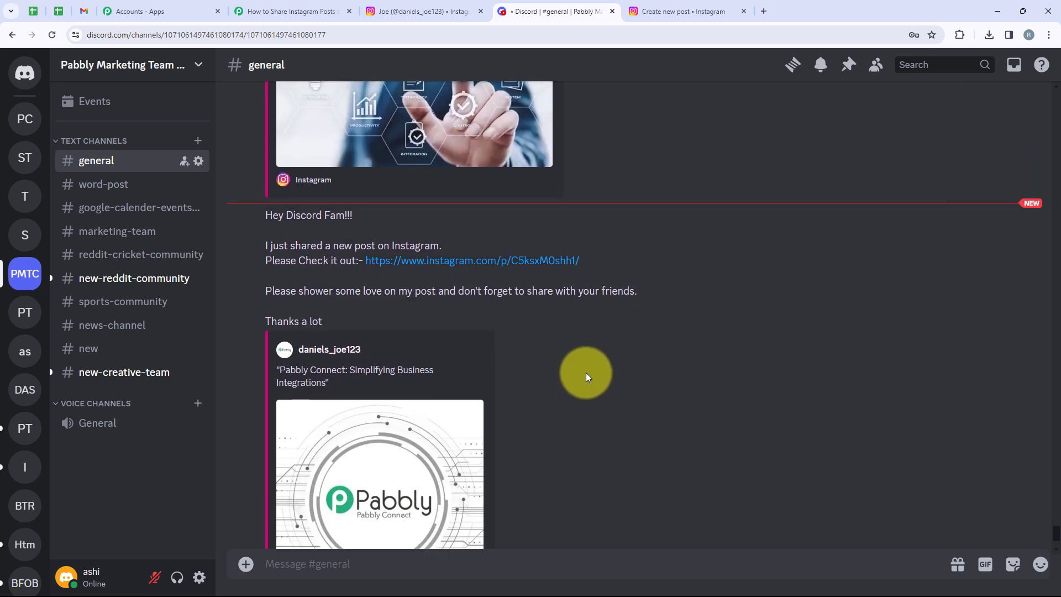
scroll(587, 372, "down", 2)
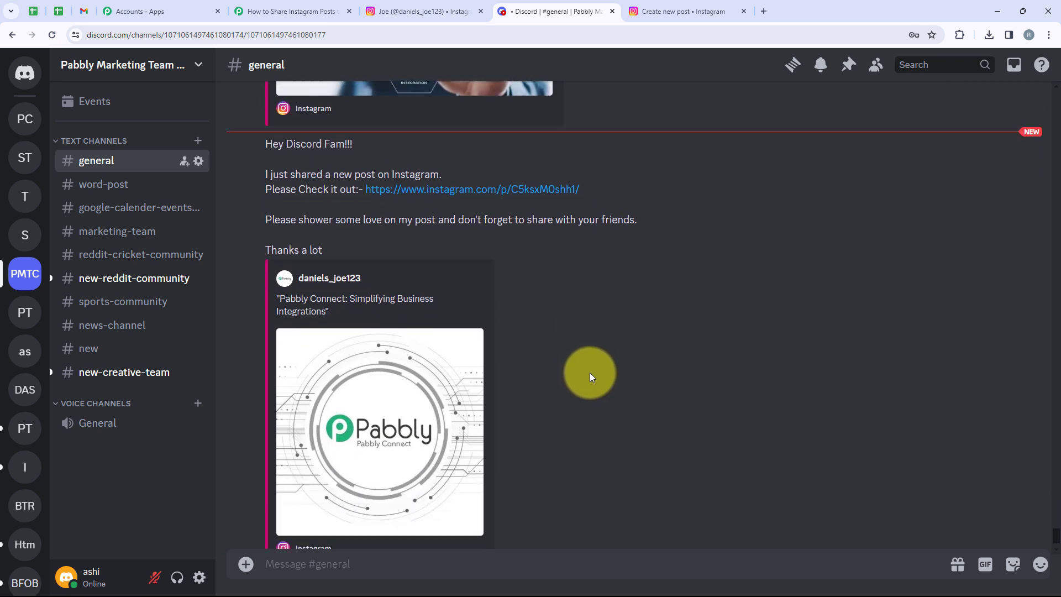
left_click(302, 6)
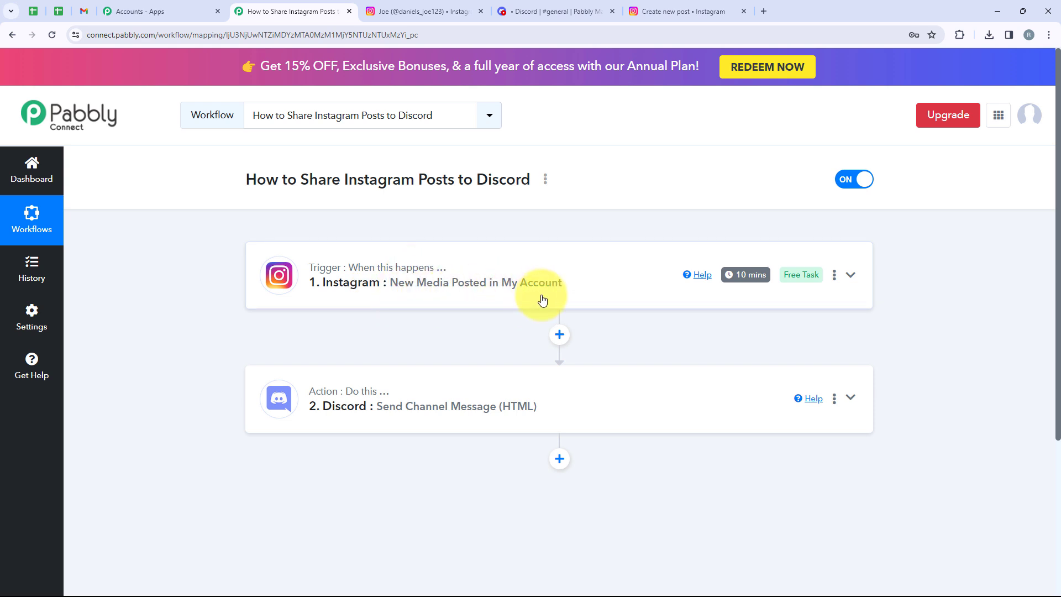
mouse_move(763, 280)
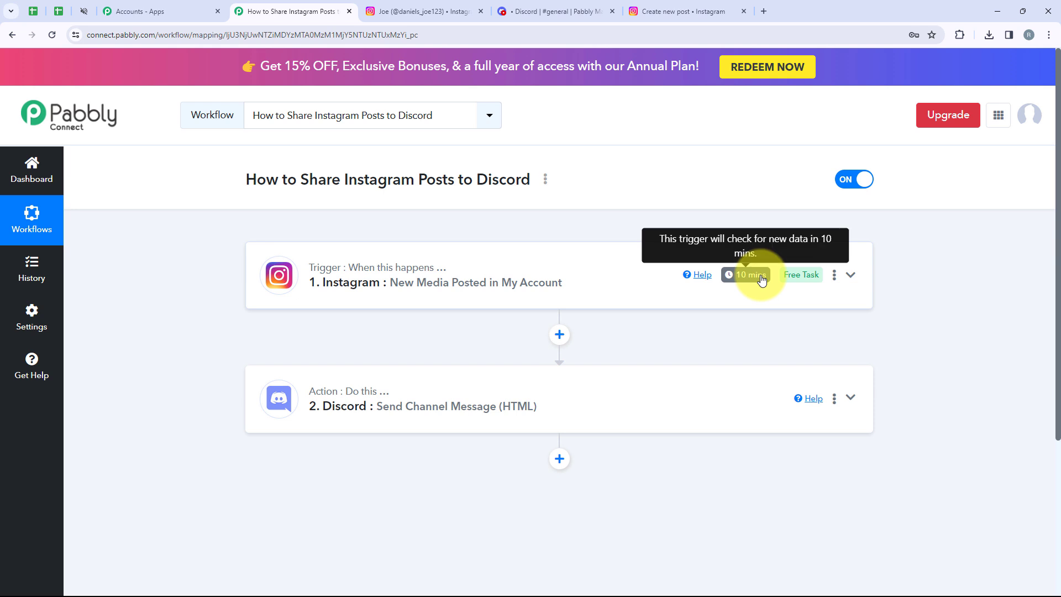